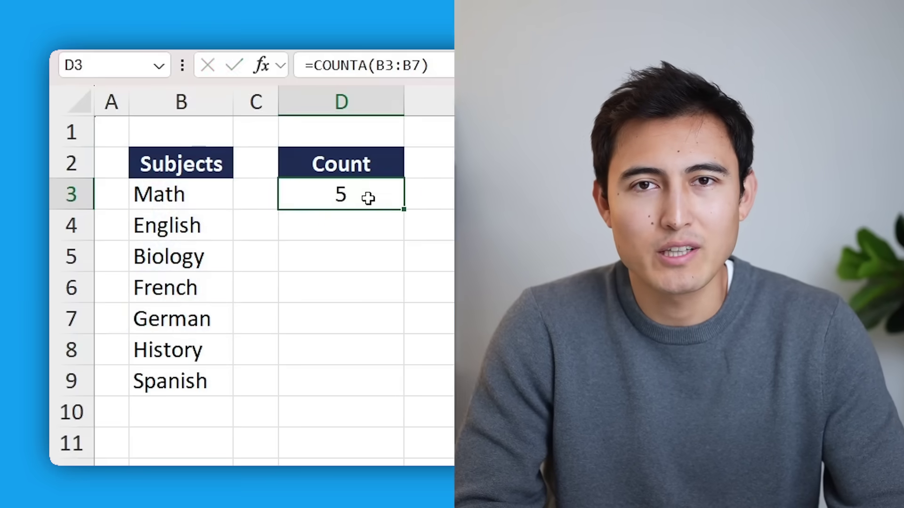
# Extend the subject count formula's range down one more row.
pyautogui.doubleClick(367, 198)
pyautogui.moveTo(230, 337); pyautogui.dragTo(228, 387)
pyautogui.press('Return')
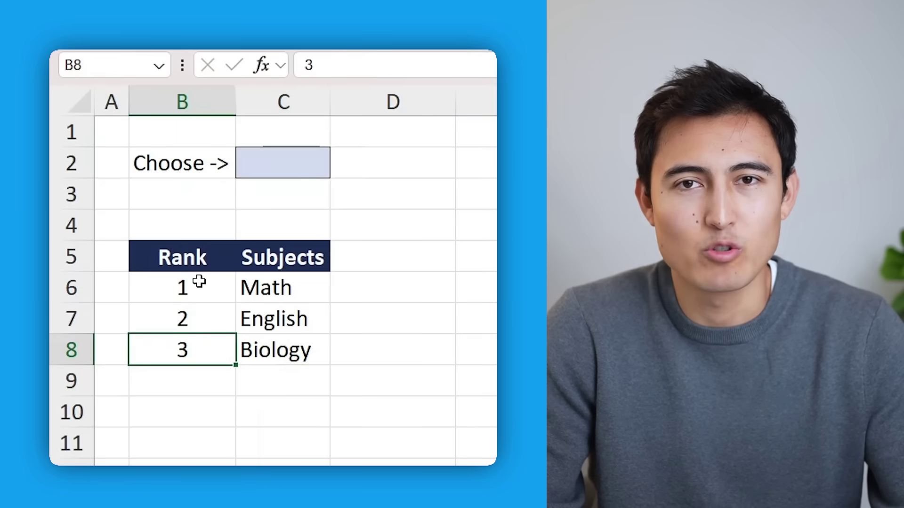
# Paste French in as rank 4 and open the subject choice dropdown.
pyautogui.write('4\tFrench')
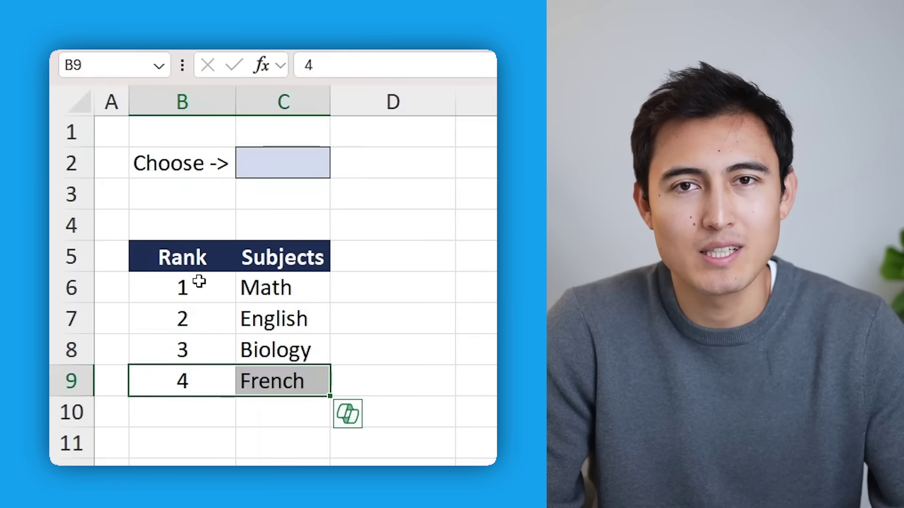
pyautogui.press('Up')
pyautogui.click(322, 170)
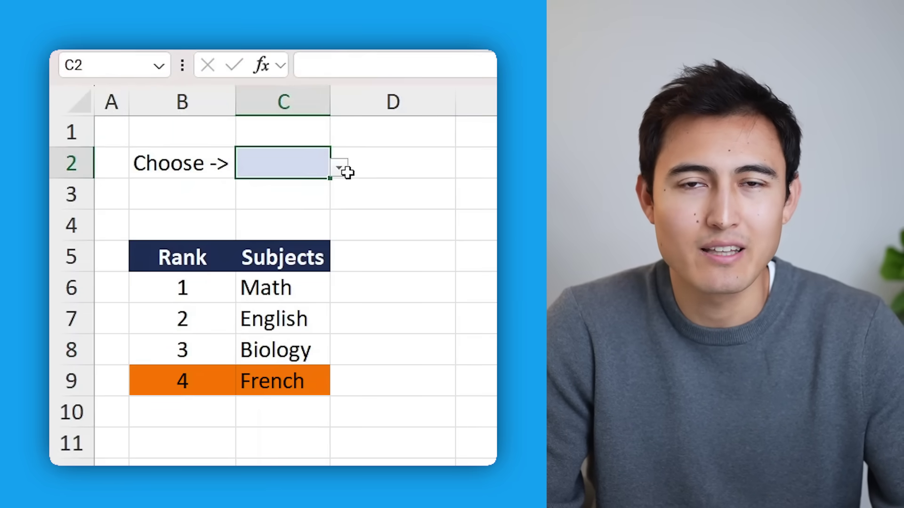
pyautogui.click(340, 168)
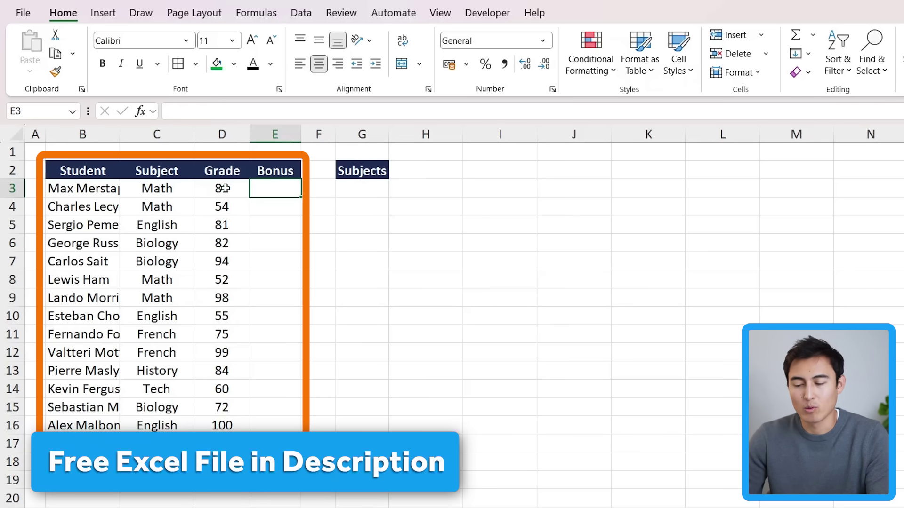
# Enter =D3+10 in E3 and fill it down the Bonus column to E18.
pyautogui.moveTo(222, 188); pyautogui.dragTo(214, 278)
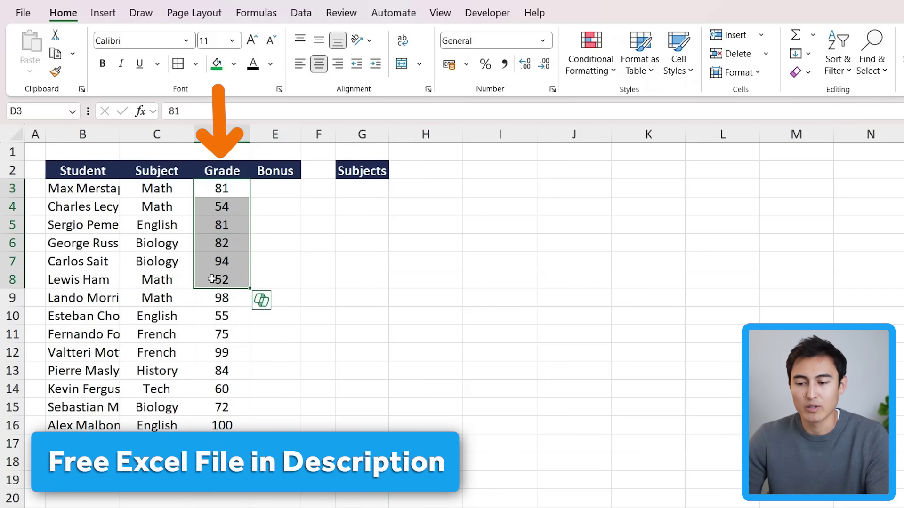
pyautogui.press('Right')
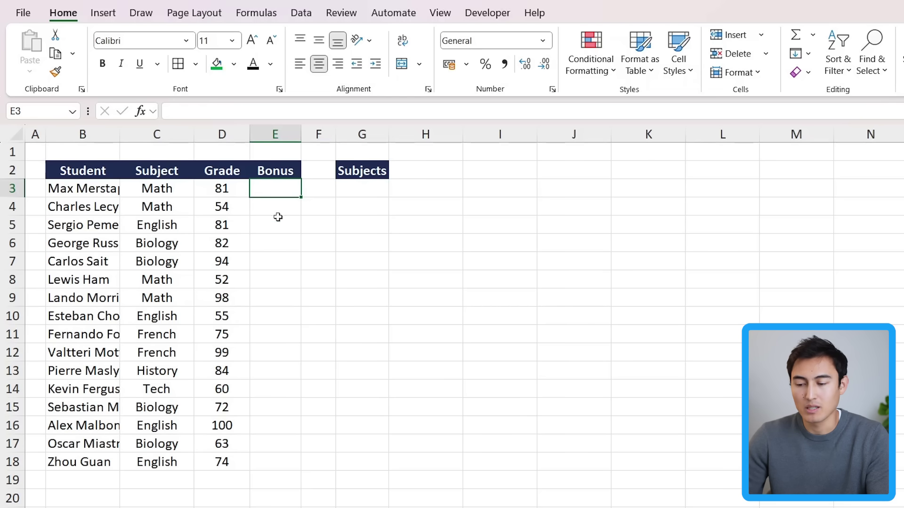
pyautogui.write('=')
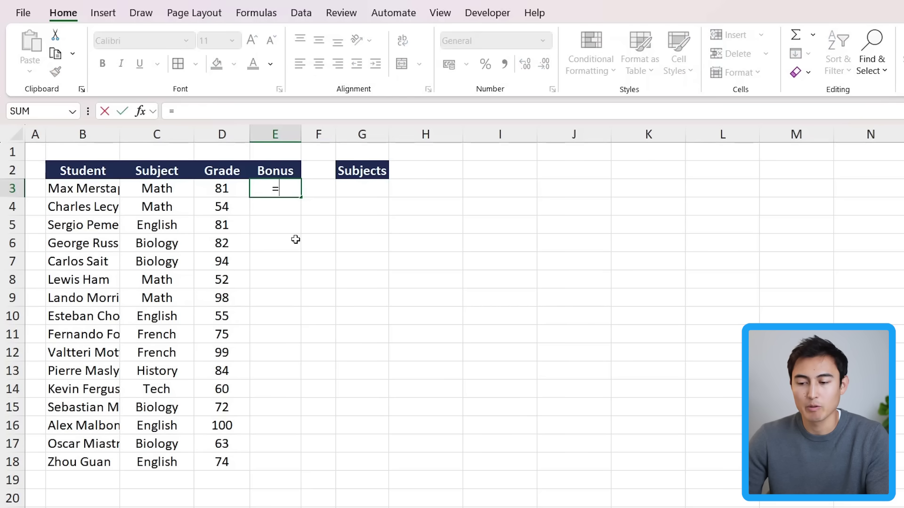
pyautogui.press('Left')
pyautogui.write('+')
pyautogui.press('Return')
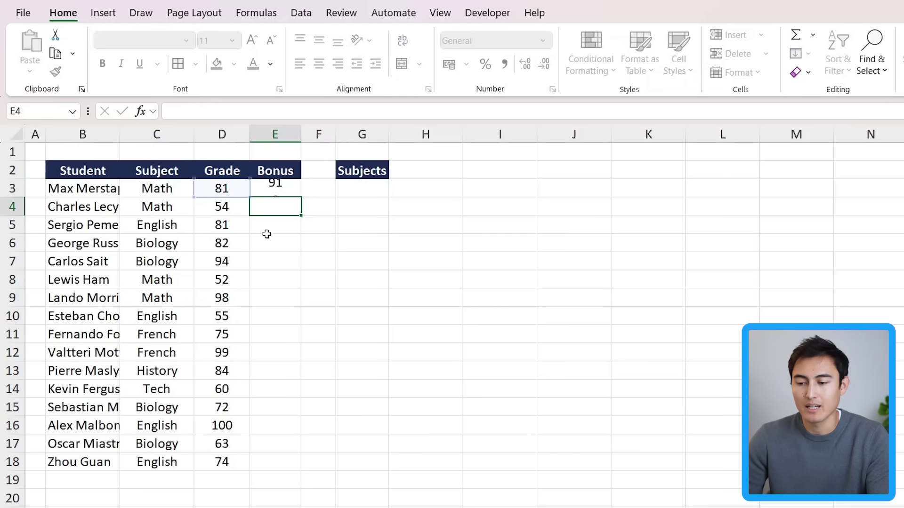
pyautogui.click(275, 193)
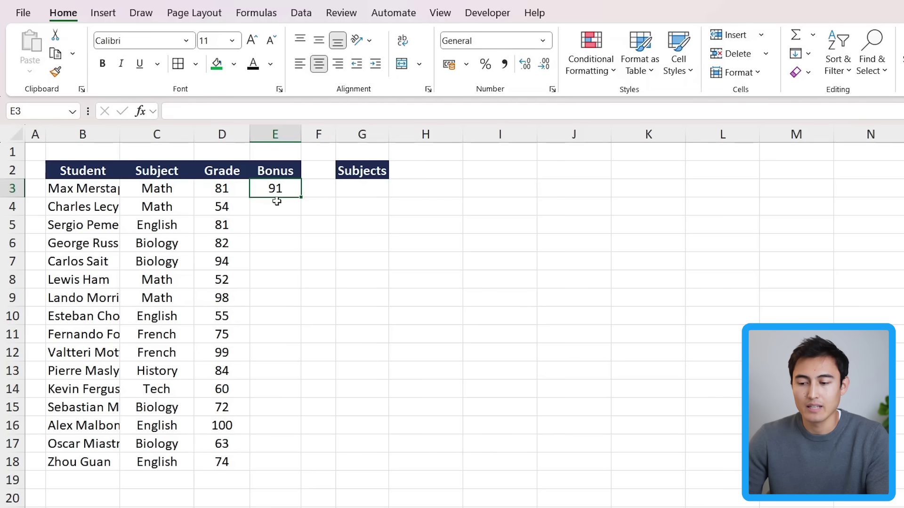
pyautogui.doubleClick(301, 199)
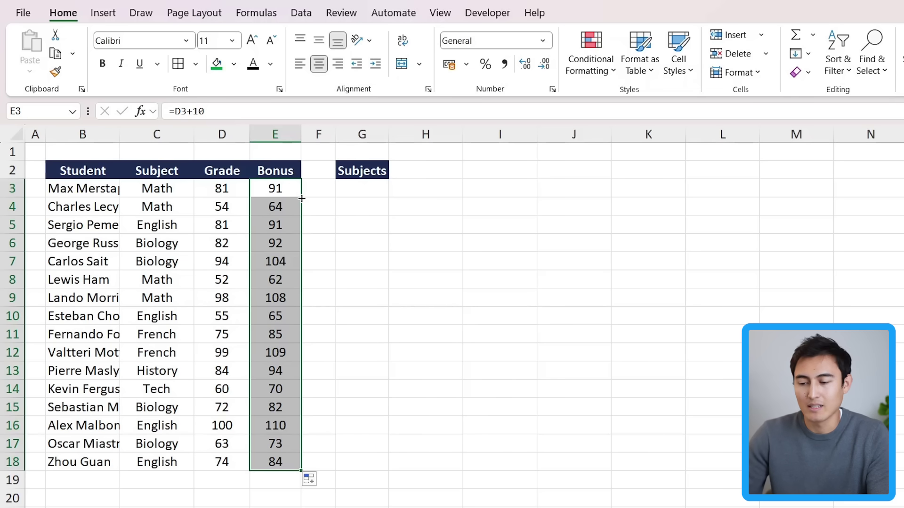
# Clear the copied bonuses and enter the spilling formula =D3:D18+10 in E3.
pyautogui.press('Delete')
pyautogui.click(302, 199)
pyautogui.write('=')
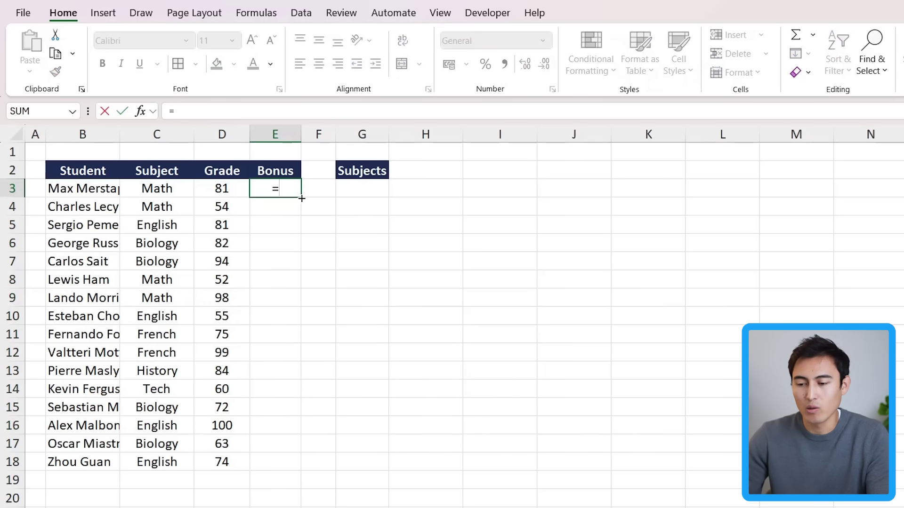
pyautogui.press('Left')
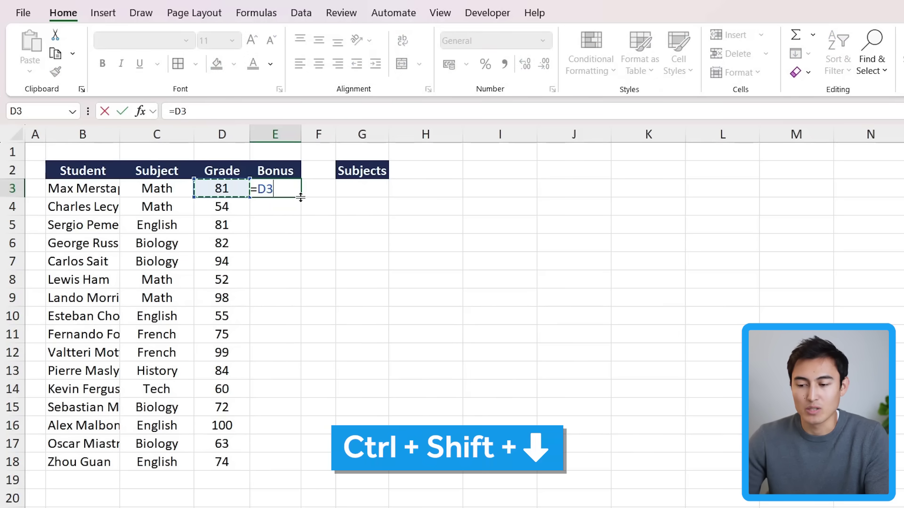
pyautogui.hotkey('ctrl', 'shift', 'Down')
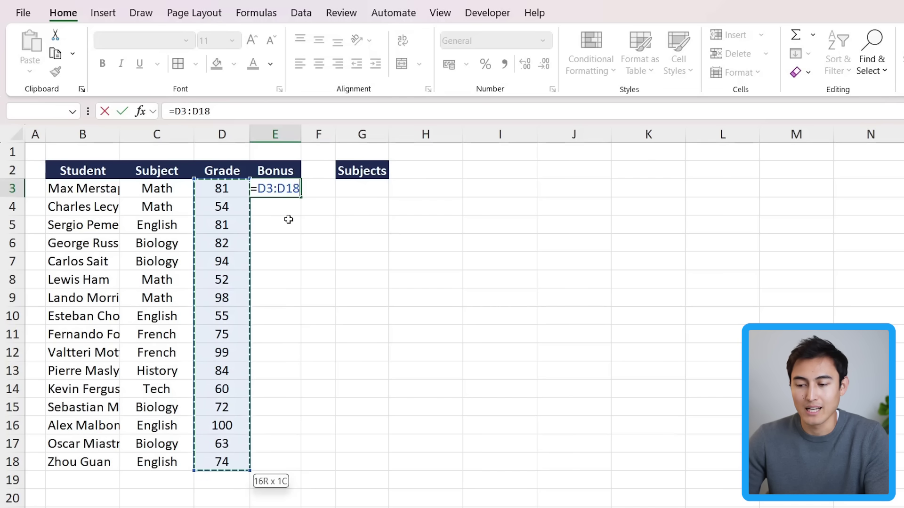
pyautogui.press('F2')
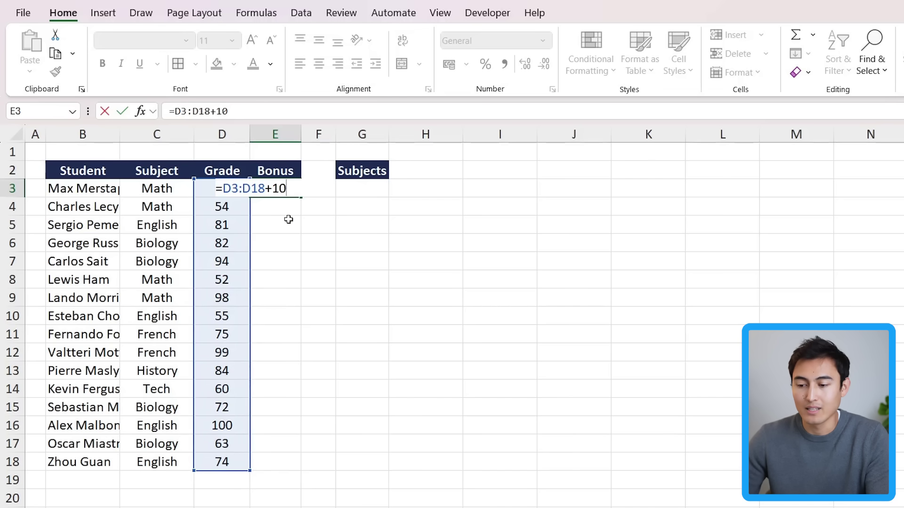
pyautogui.press('Return')
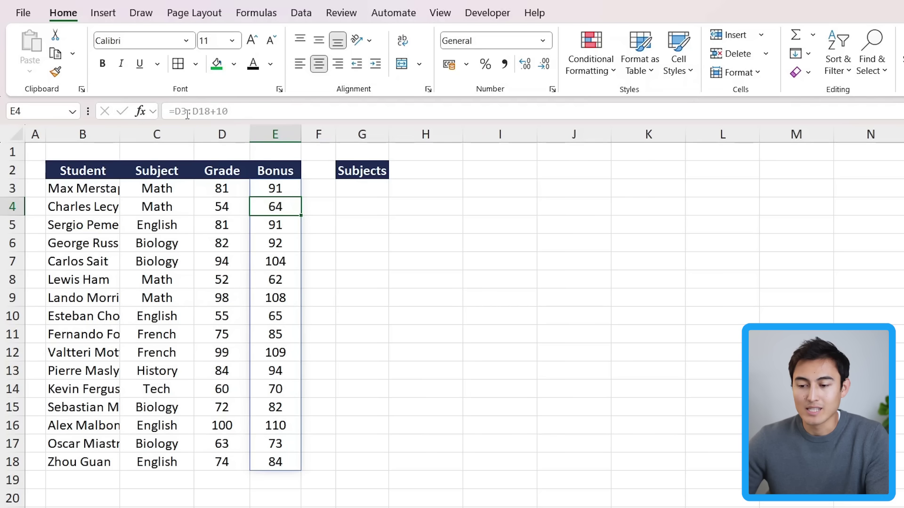
pyautogui.press('Down')
pyautogui.press('Down')
pyautogui.press('Down')
pyautogui.press('Up')
pyautogui.press('Up')
pyautogui.press('Up')
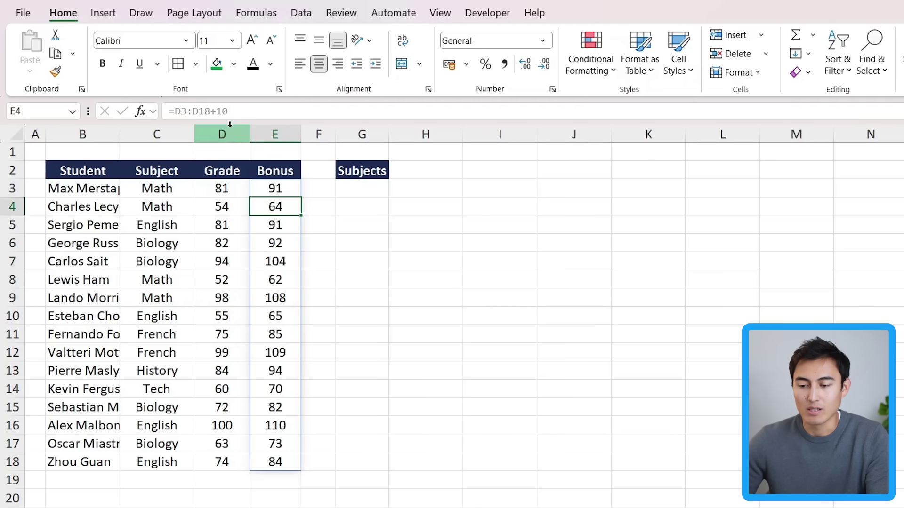
pyautogui.press('Up')
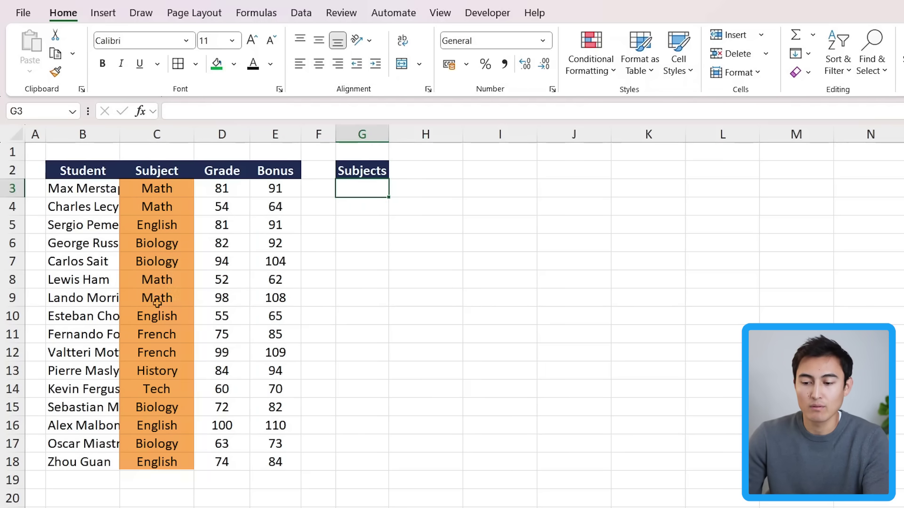
# Enter =UNIQUE(C3:C18) in G3 to spill Math, English, Biology, French, History, Tech.
pyautogui.write('=')
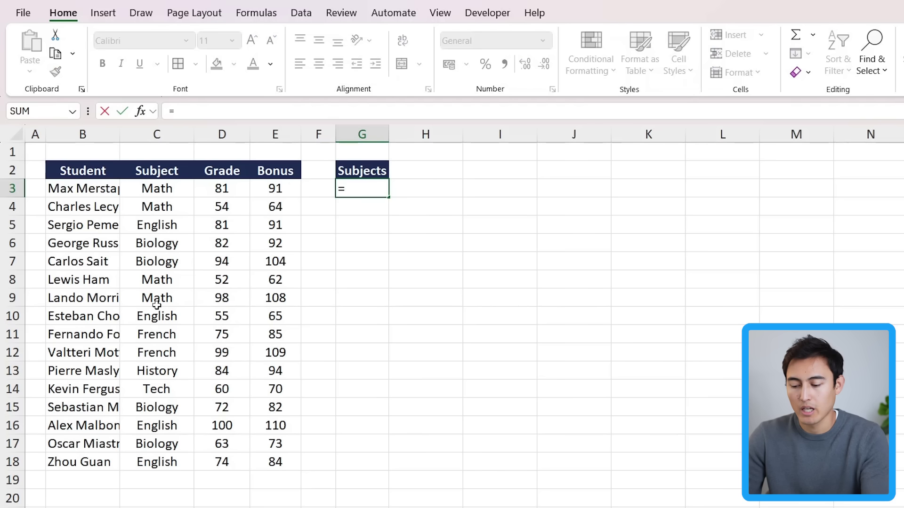
pyautogui.write('uniq')
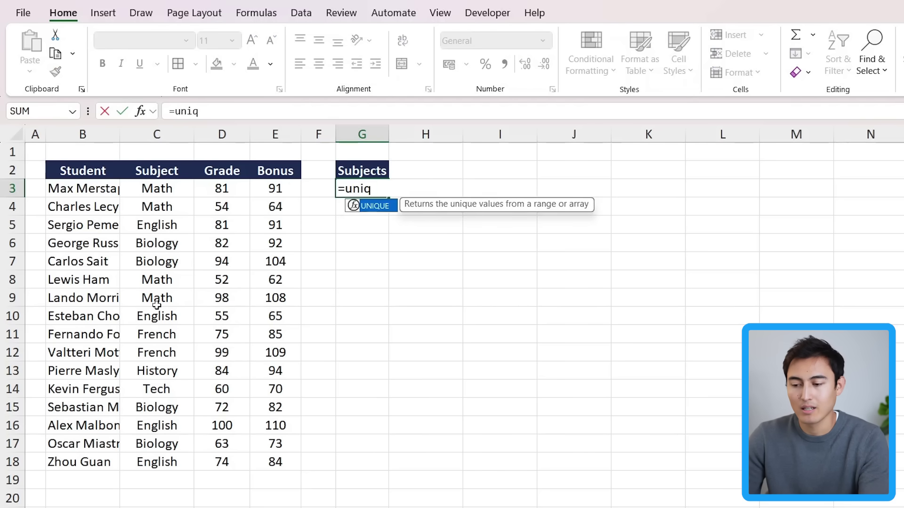
pyautogui.press('Tab')
pyautogui.press('Left')
pyautogui.press('Left')
pyautogui.press('Left')
pyautogui.press('Left')
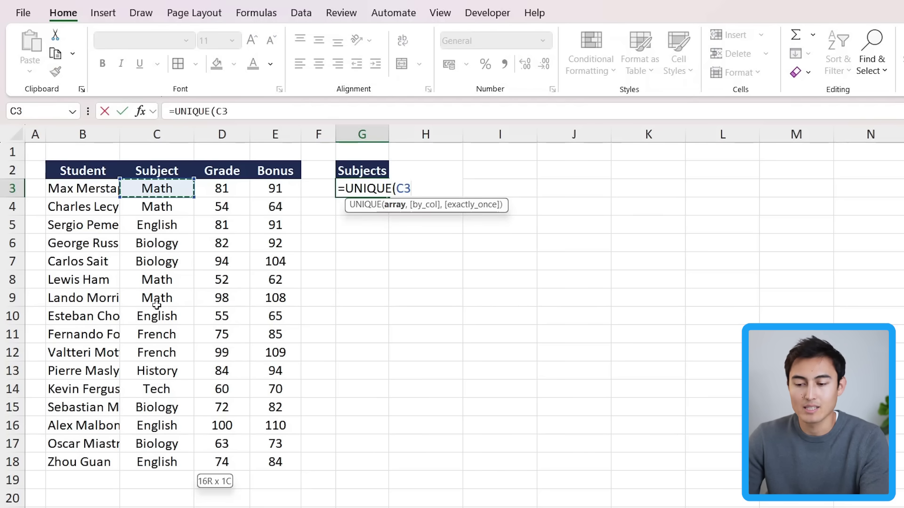
pyautogui.hotkey('ctrl', 'shift', 'Down')
pyautogui.press('Return')
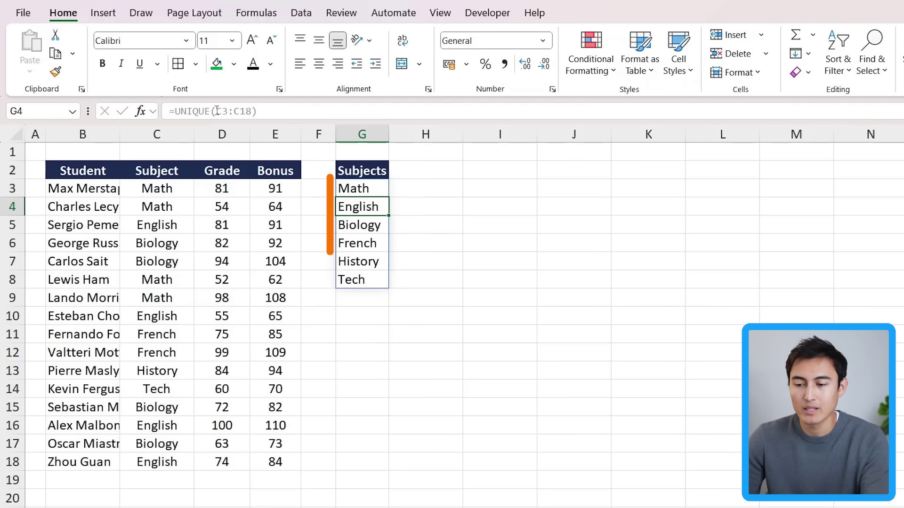
pyautogui.press('Up')
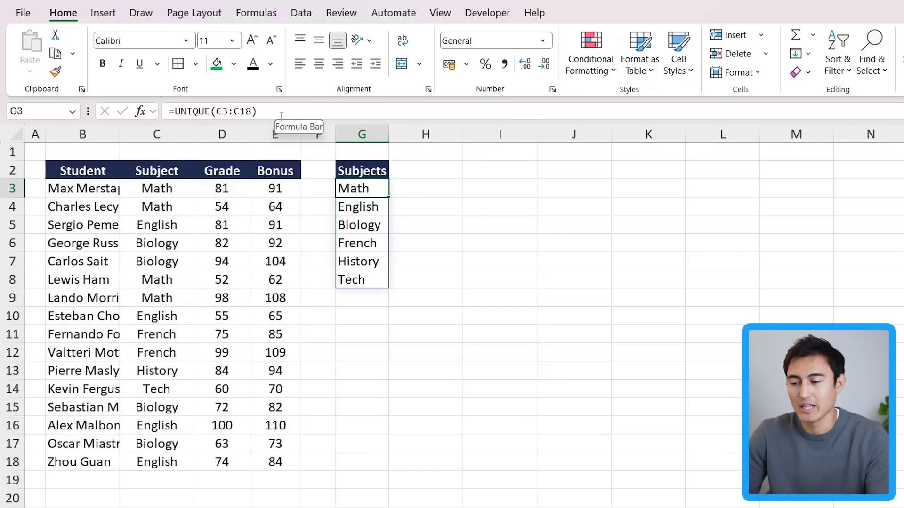
# Add a 'Count' header in H2 beside the Subjects heading.
pyautogui.press('Right')
pyautogui.press('Right')
pyautogui.press('Up')
pyautogui.press('Left')
pyautogui.press('Right')
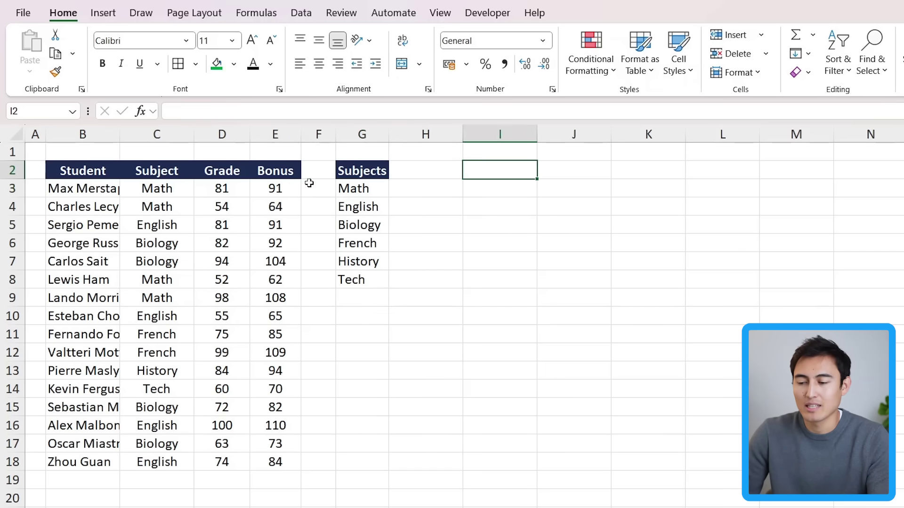
pyautogui.press('Left')
pyautogui.write('Count')
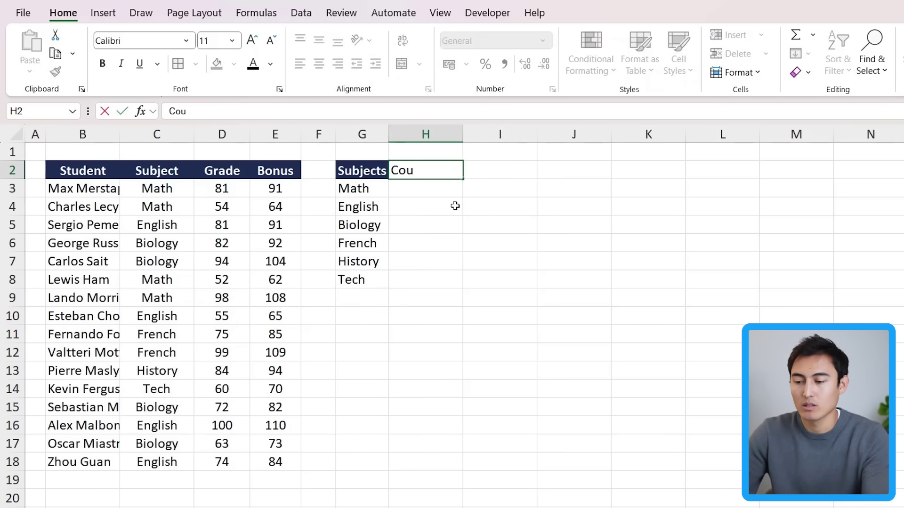
pyautogui.press('Return')
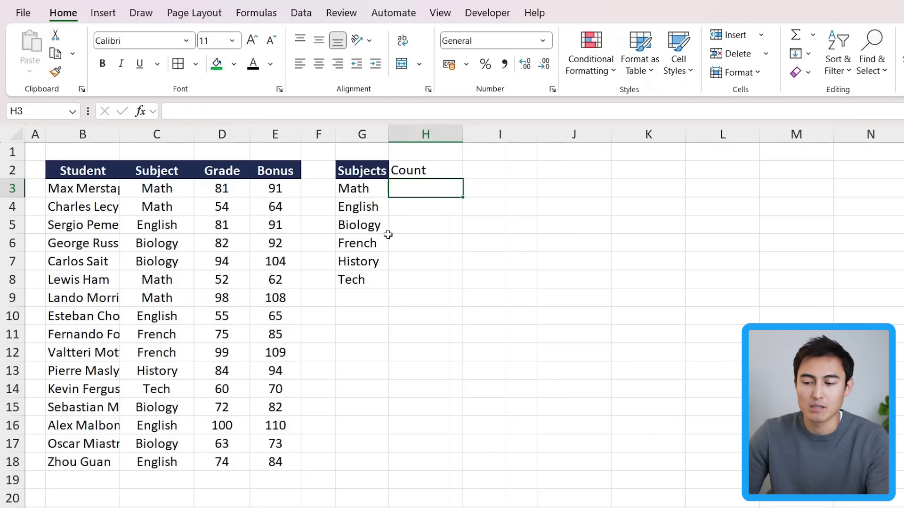
# Enter =COUNTA(G3#) in H3 to count the spilled Subjects list.
pyautogui.write('=')
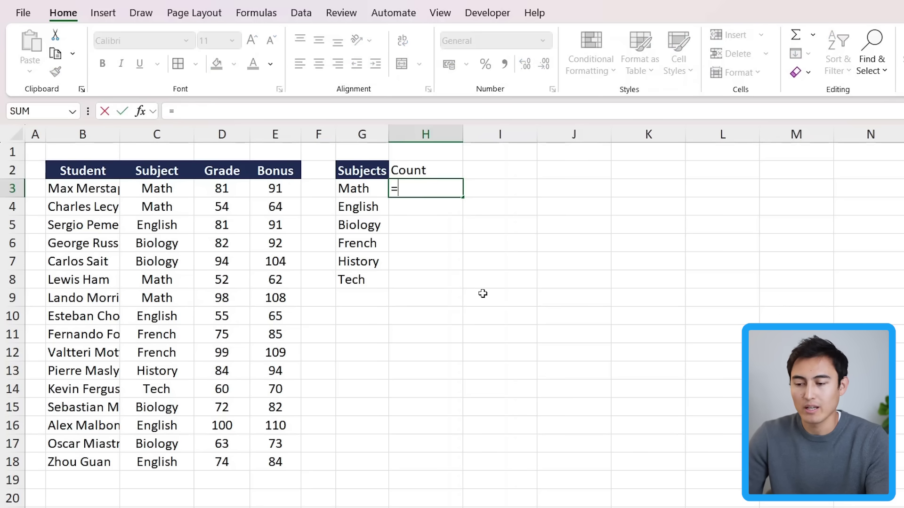
pyautogui.write('counta')
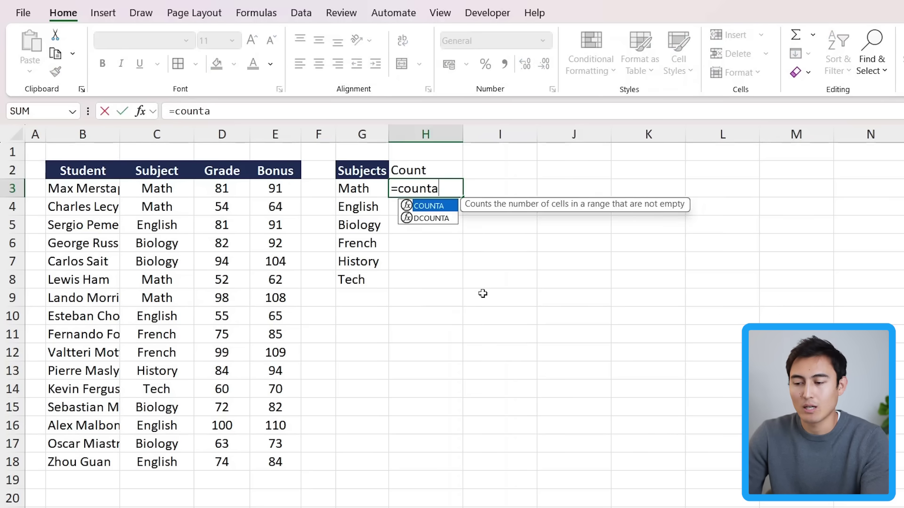
pyautogui.press('Tab')
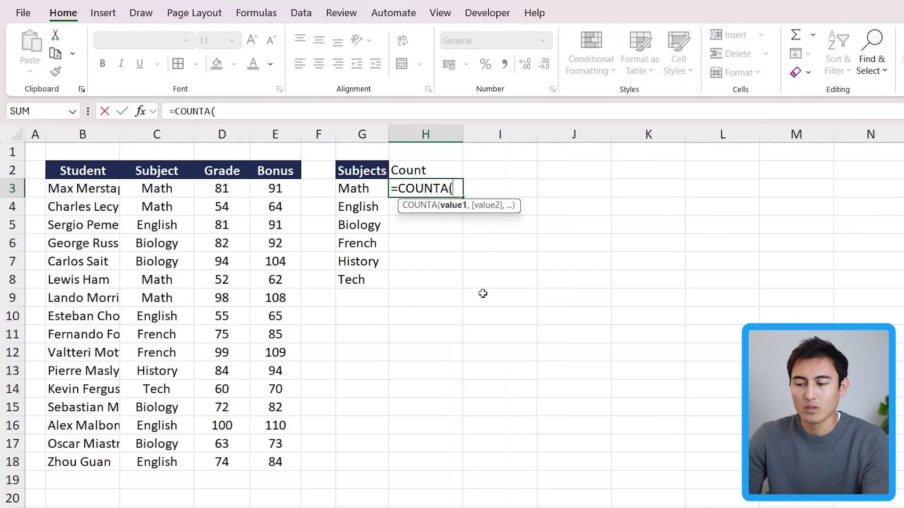
pyautogui.press('Left')
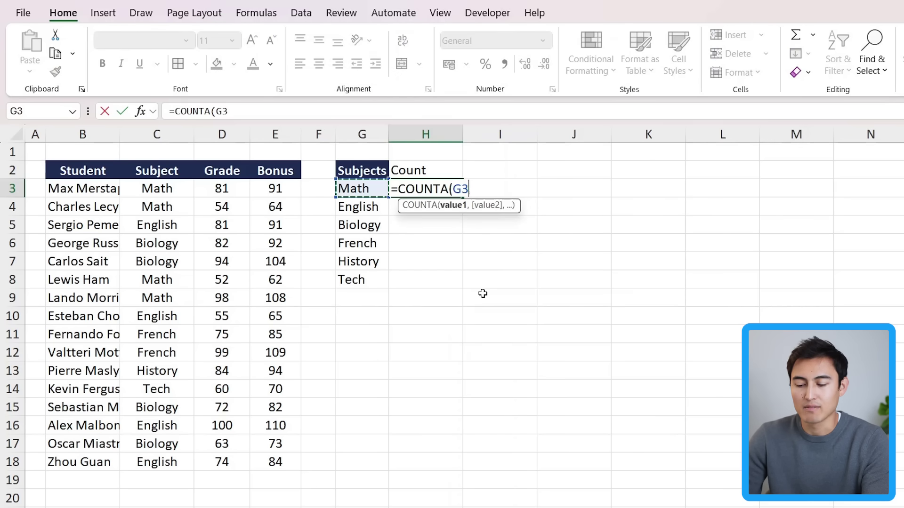
pyautogui.write('#')
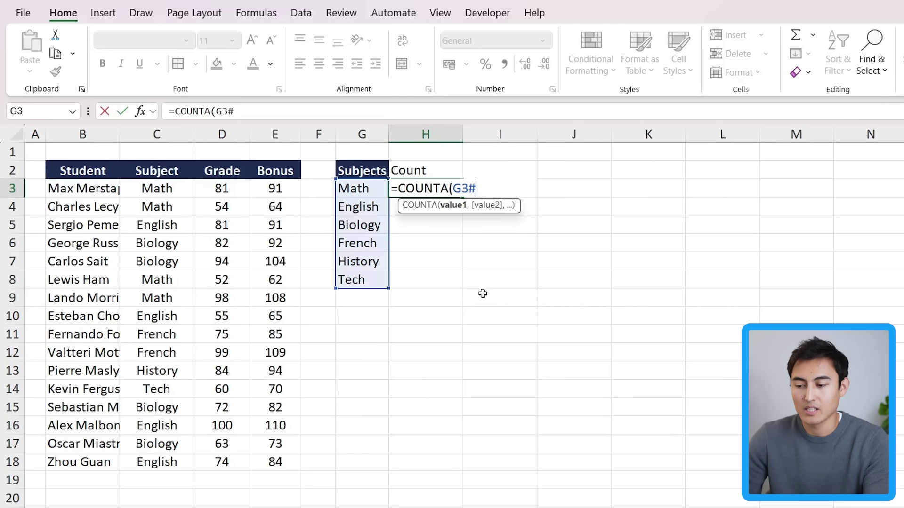
pyautogui.press('BackSpace')
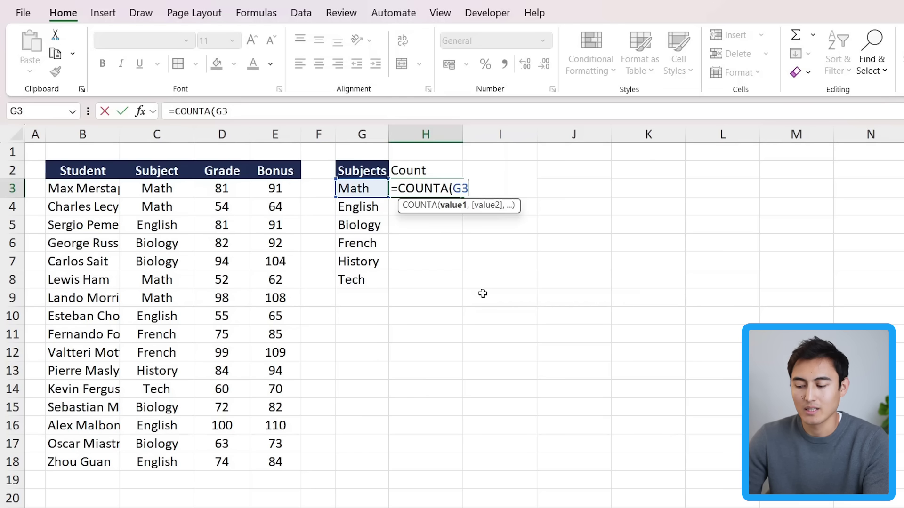
pyautogui.write('#')
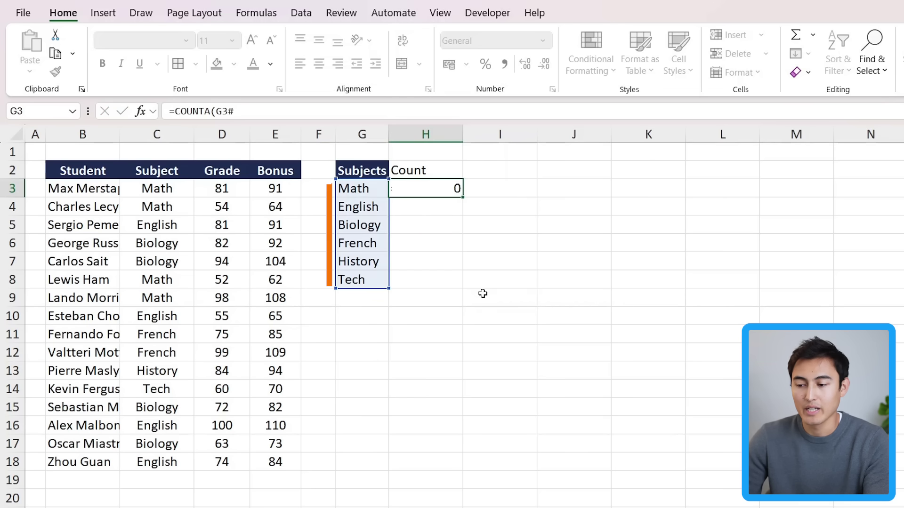
pyautogui.press('Return')
pyautogui.press('Up')
pyautogui.press('Left')
pyautogui.press('Left')
pyautogui.click(433, 190)
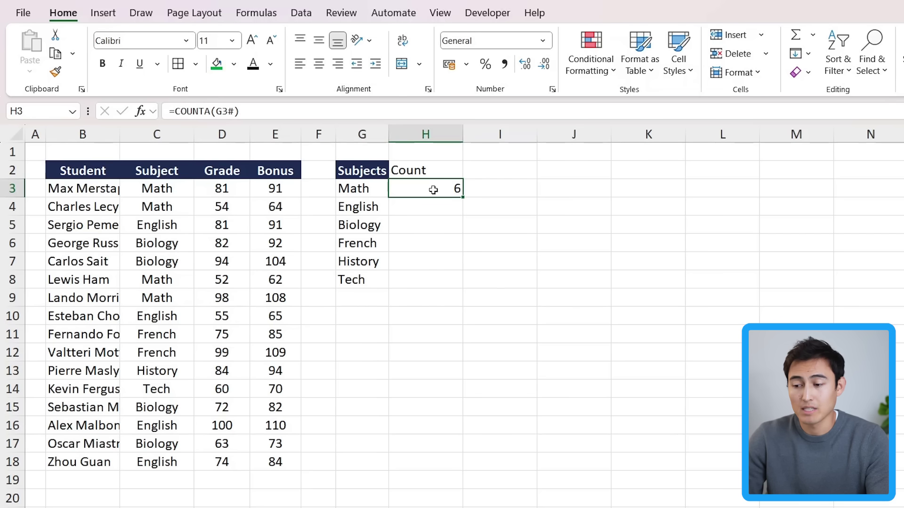
# Change C18 to Spanish so the Subjects list grows and H3 reads 7.
pyautogui.click(138, 461)
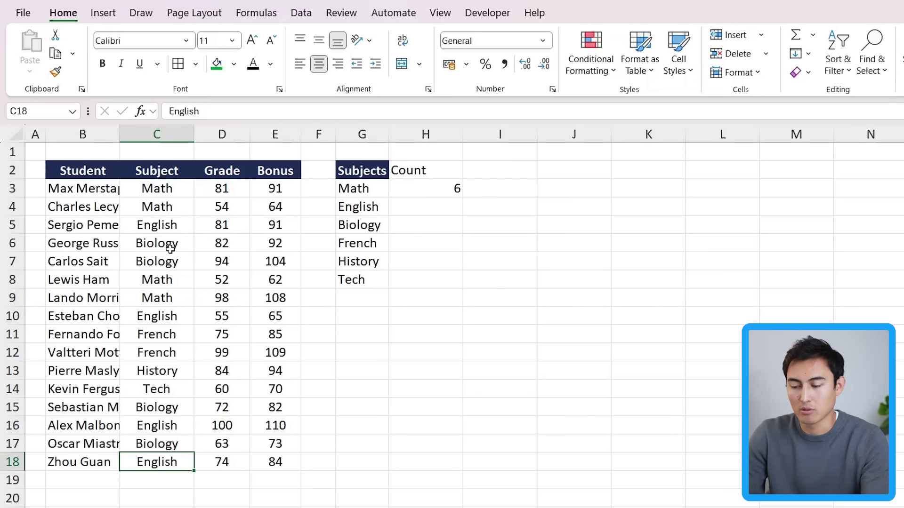
pyautogui.write('Spanish')
pyautogui.press('Return')
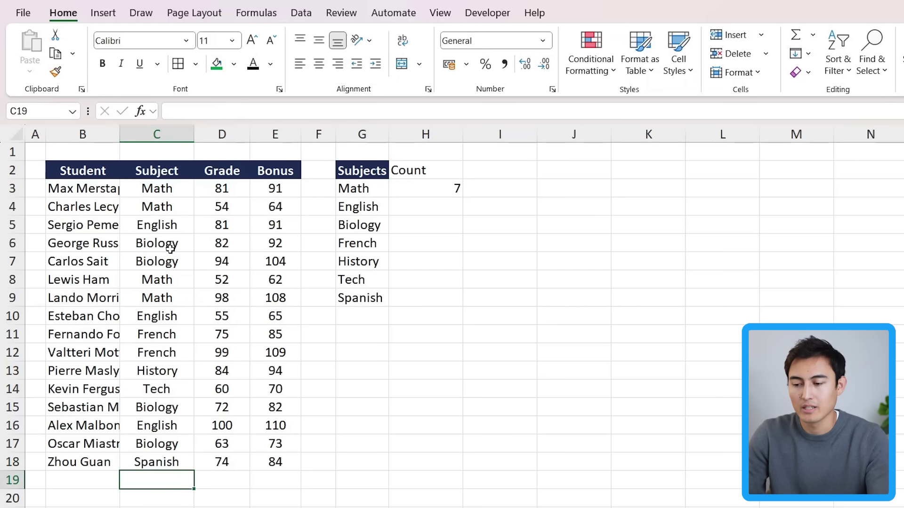
pyautogui.click(431, 191)
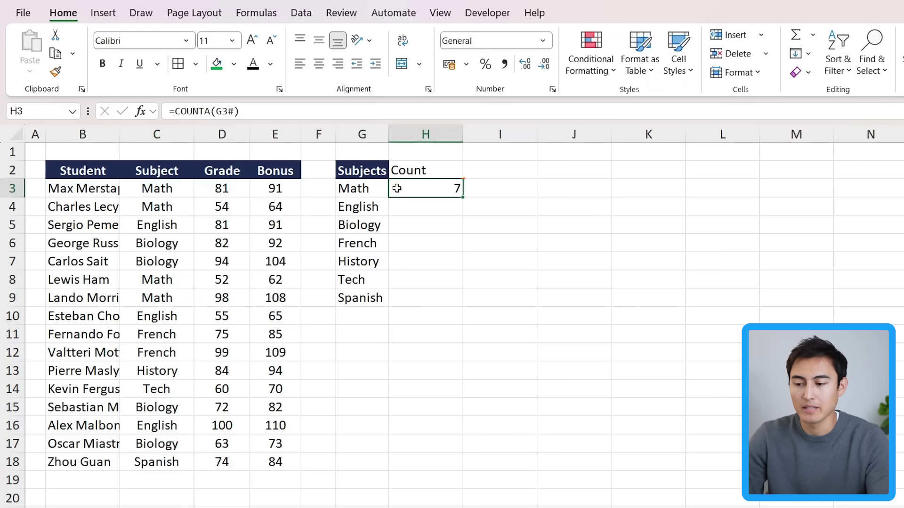
pyautogui.press('Up')
pyautogui.click(375, 188)
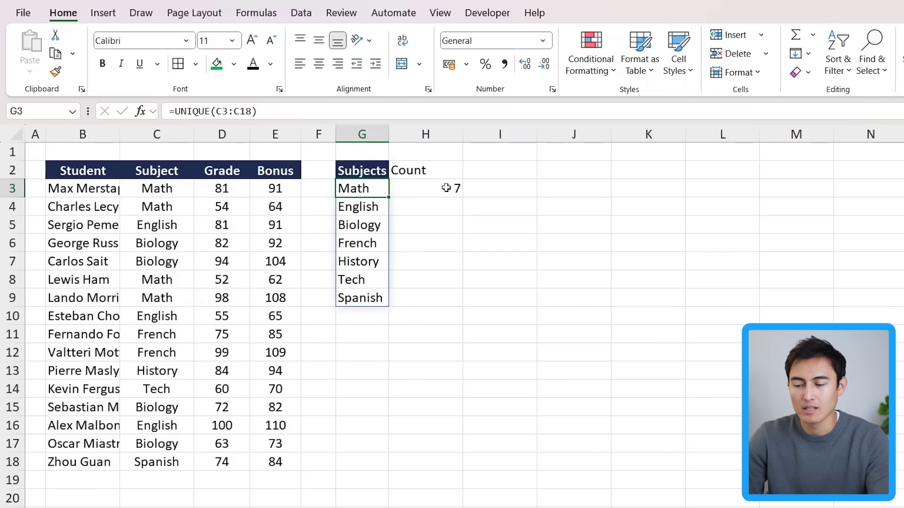
pyautogui.click(421, 226)
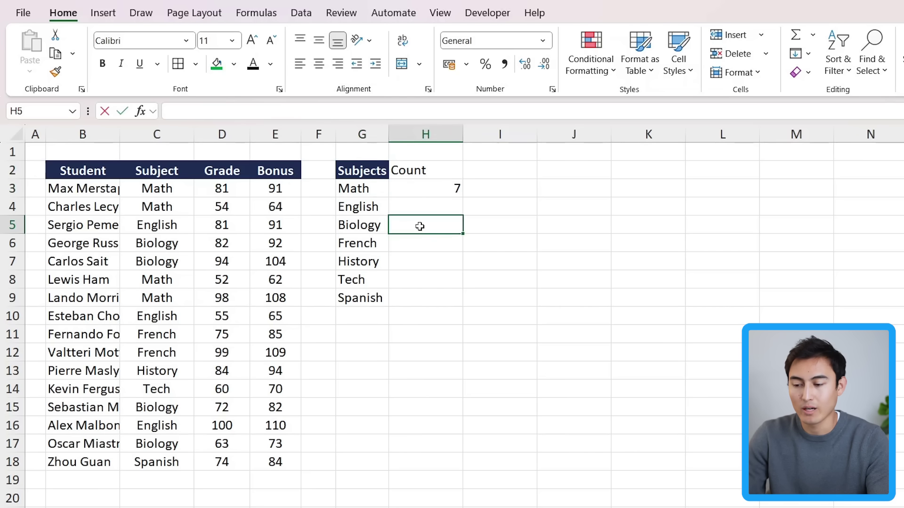
# Type the fixed-range formula =COUNTA(G3:G9) into H5.
pyautogui.write('=o')
pyautogui.write('ounta')
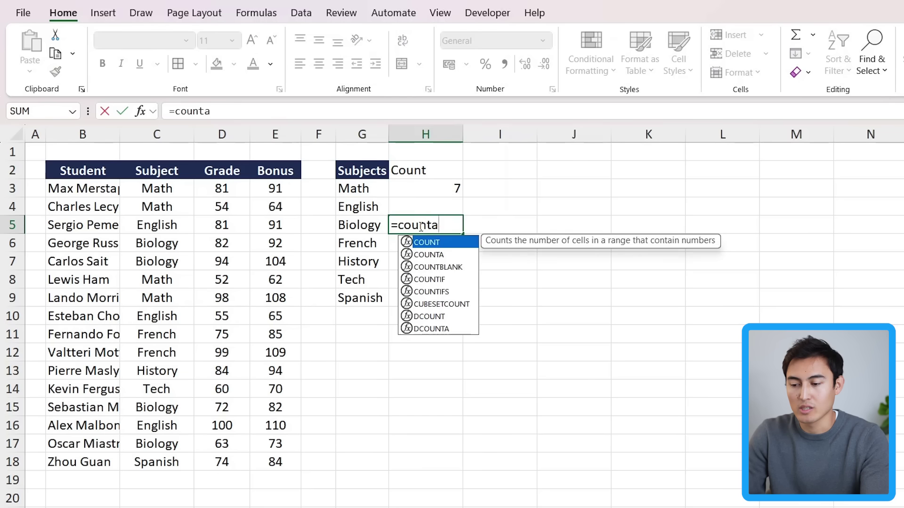
pyautogui.press('Tab')
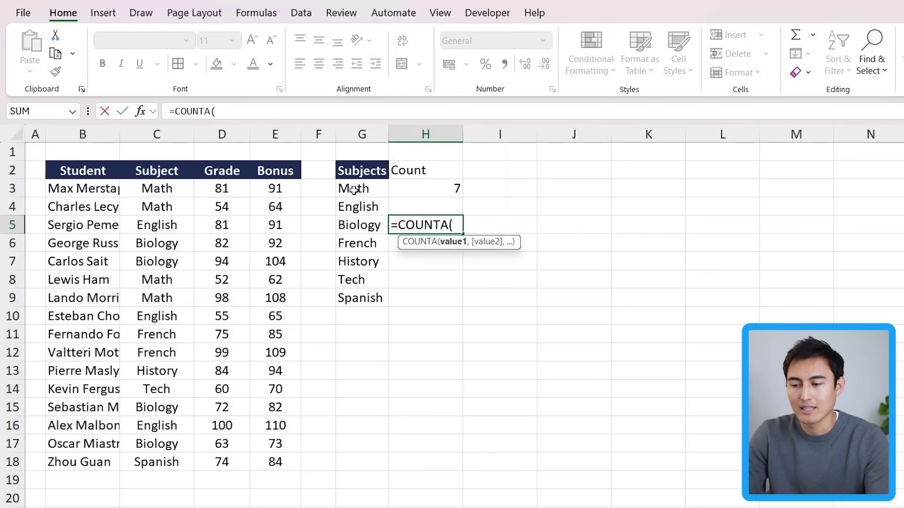
pyautogui.click(354, 190)
pyautogui.write(':')
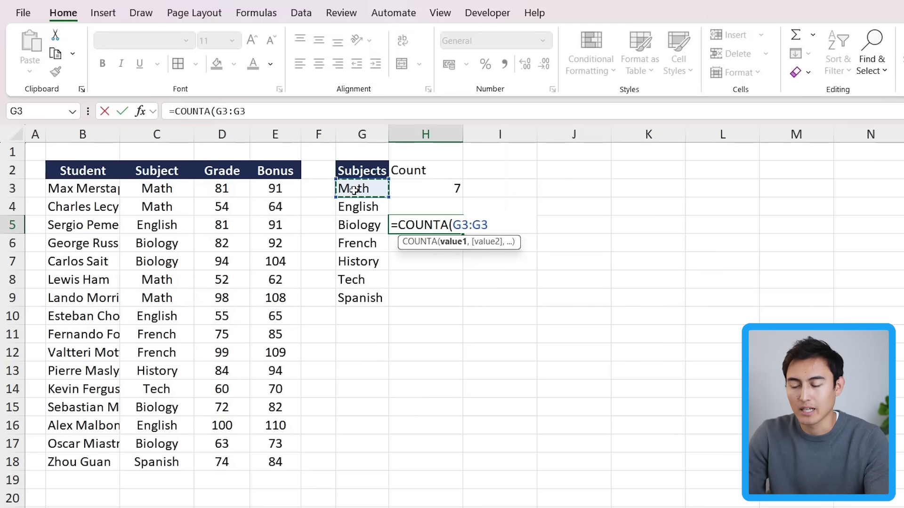
pyautogui.write('G')
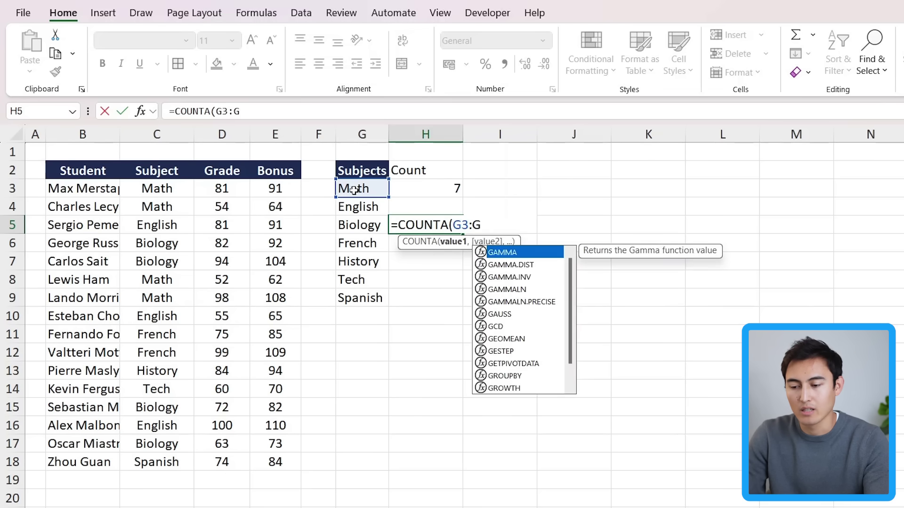
pyautogui.write('9)')
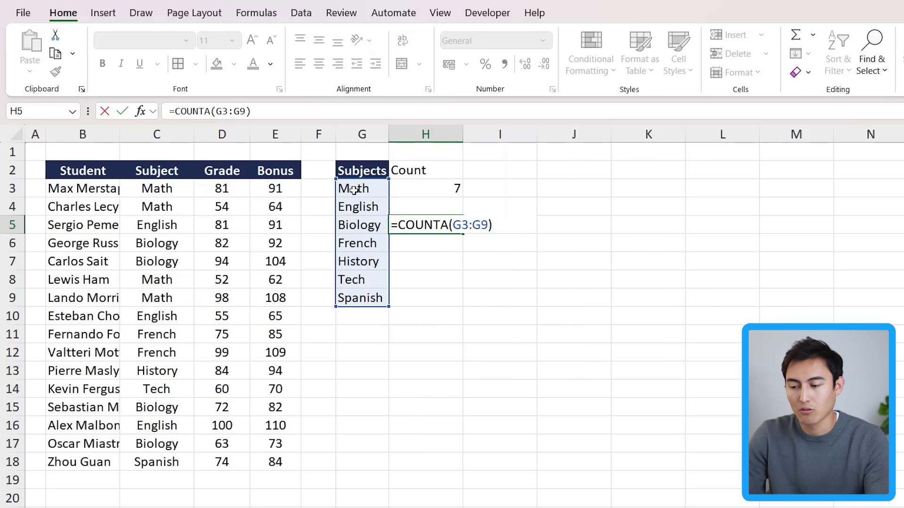
# Commit H5, change C12 to German, and compare H3's 8 with H5's 7.
pyautogui.press('Return')
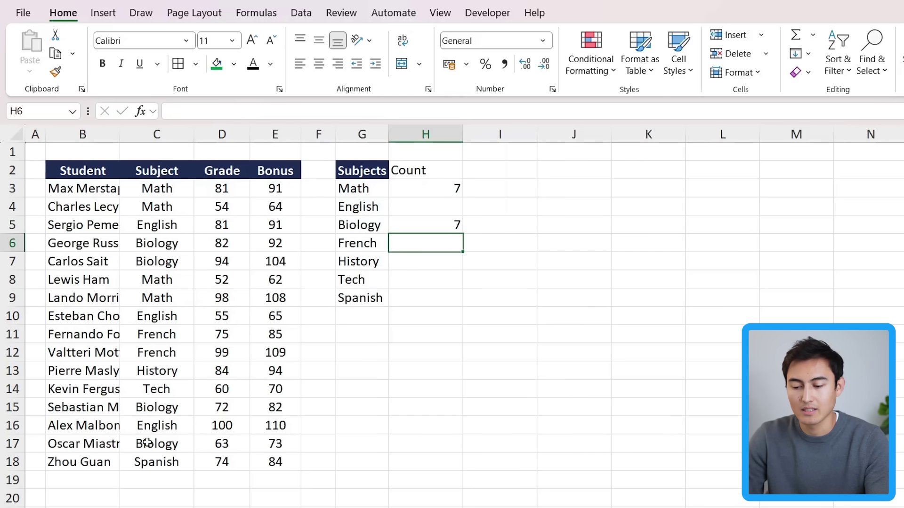
pyautogui.click(156, 389)
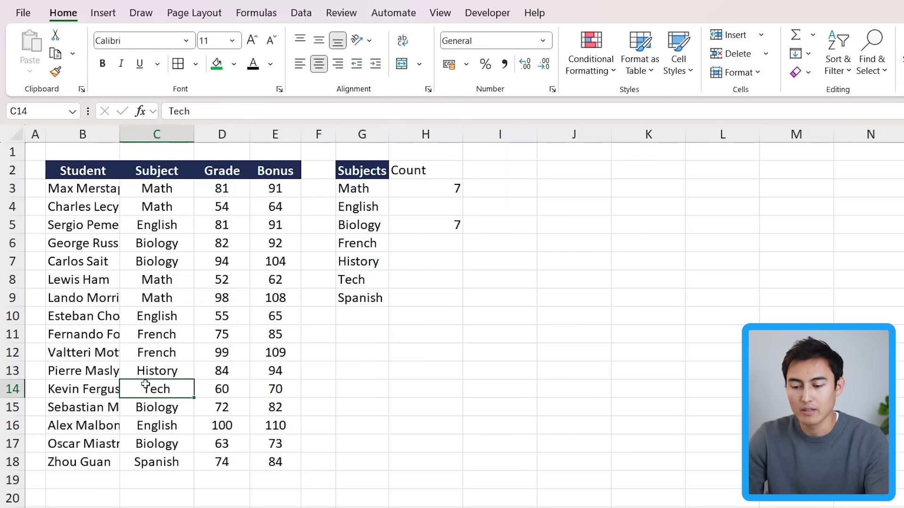
pyautogui.click(146, 371)
pyautogui.click(155, 352)
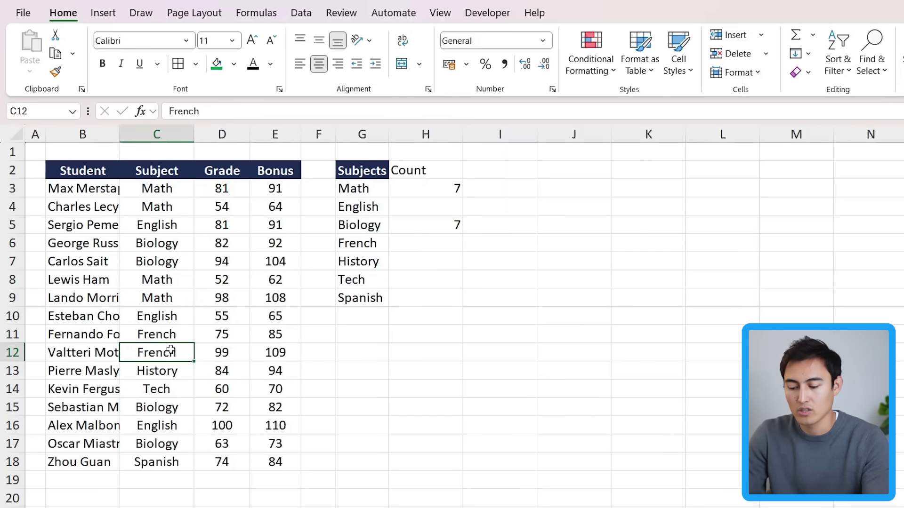
pyautogui.write('German')
pyautogui.press('Return')
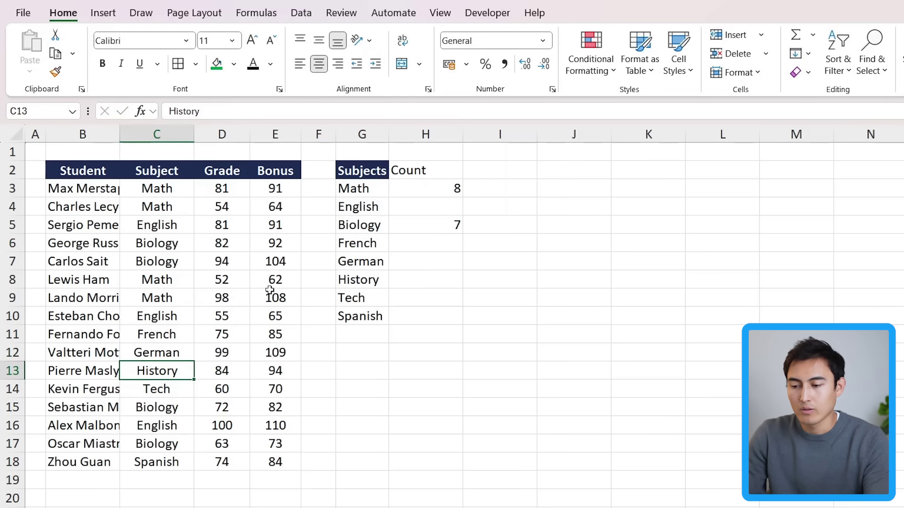
pyautogui.click(422, 193)
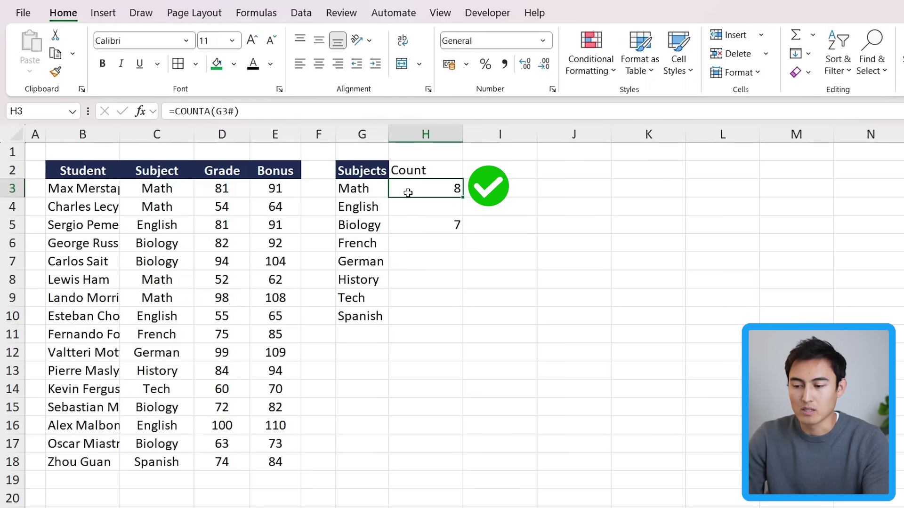
pyautogui.click(438, 227)
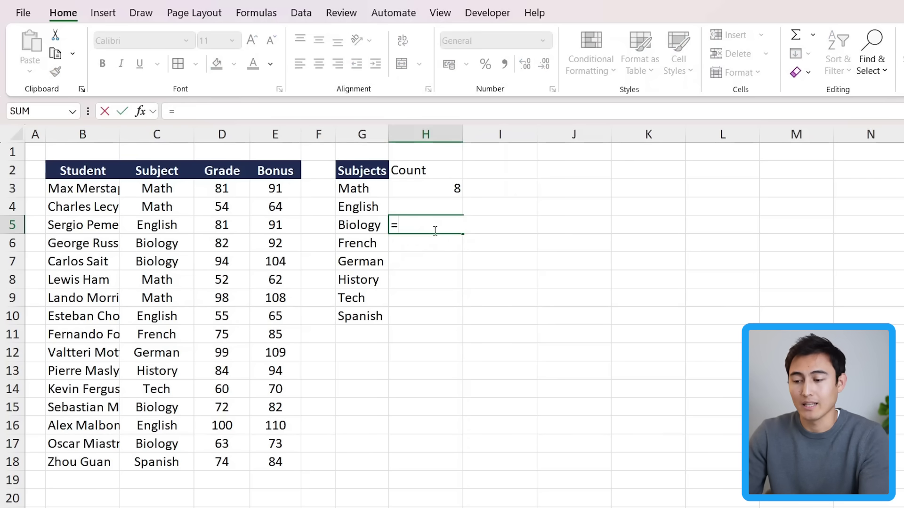
# Rewrite H5 as =COUNTA(G3#) over the whole spilled Subjects list.
pyautogui.write('counta')
pyautogui.press('Tab')
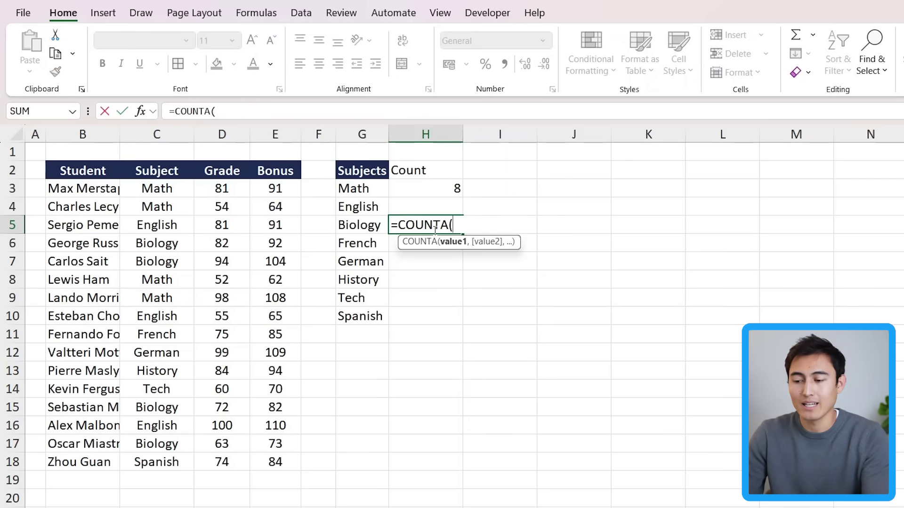
pyautogui.moveTo(340, 187); pyautogui.dragTo(361, 299)
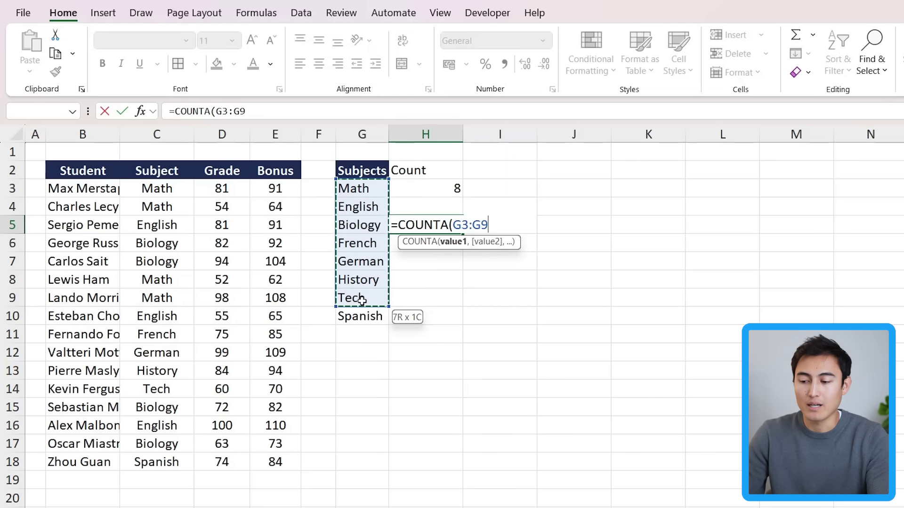
pyautogui.moveTo(362, 308); pyautogui.dragTo(362, 308)
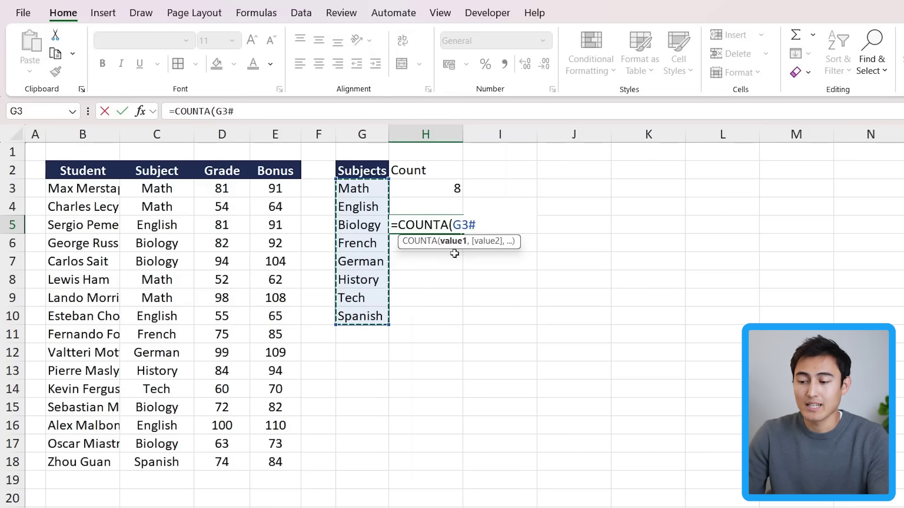
pyautogui.press('Return')
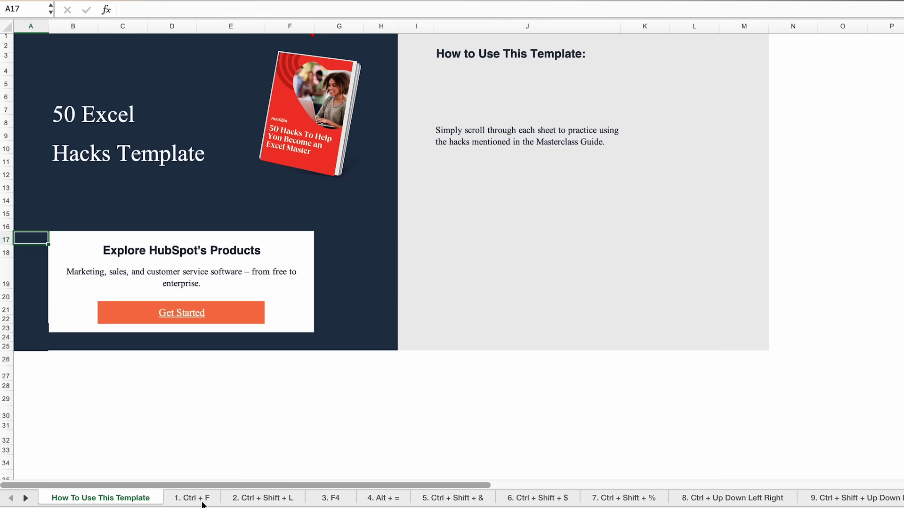
# Step through the find-and-replace, second hack and borders sheets to the dollar-sign sheet.
pyautogui.click(201, 500)
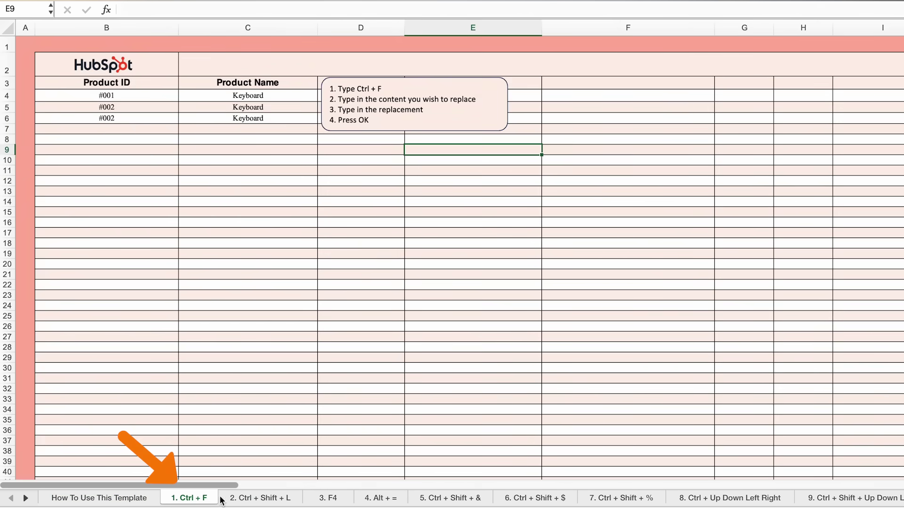
pyautogui.click(272, 500)
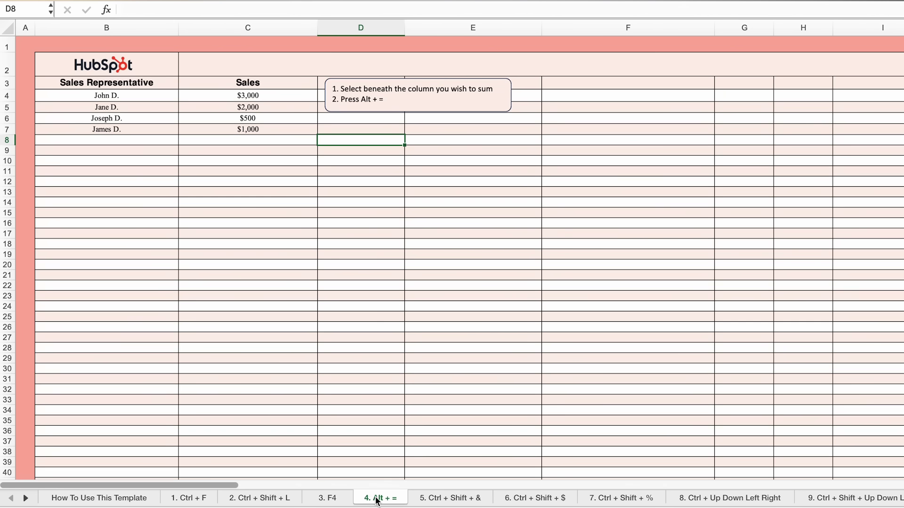
pyautogui.click(449, 499)
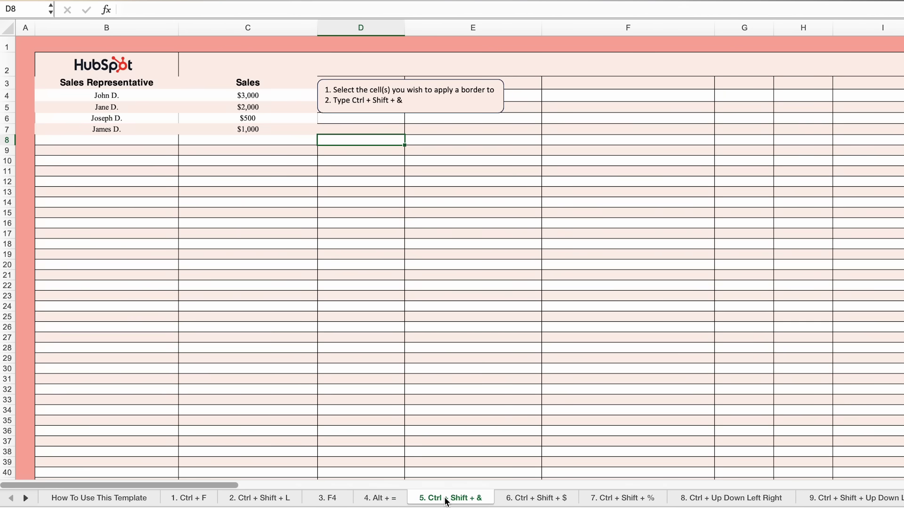
pyautogui.hotkey('ctrl', 'pagedown')
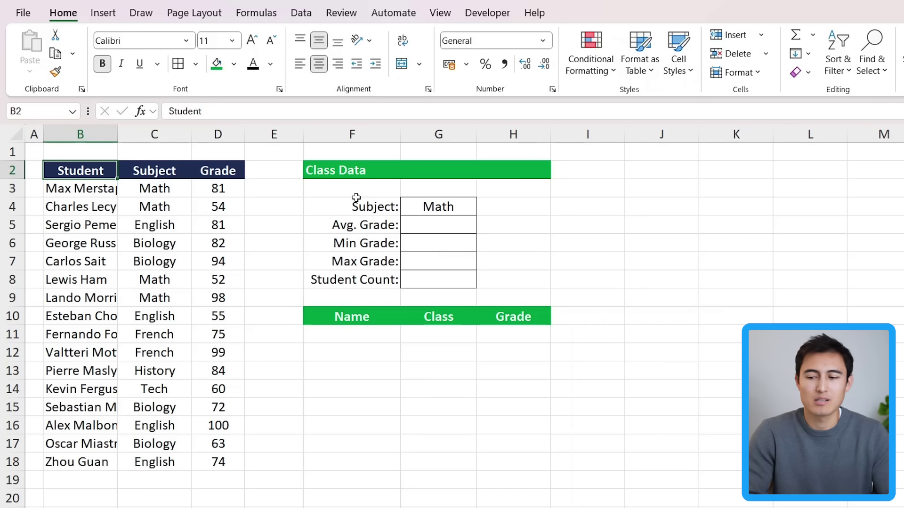
# Review the Class Data panel: the Math subject cell and the empty results and statistics areas.
pyautogui.moveTo(329, 171); pyautogui.dragTo(505, 476)
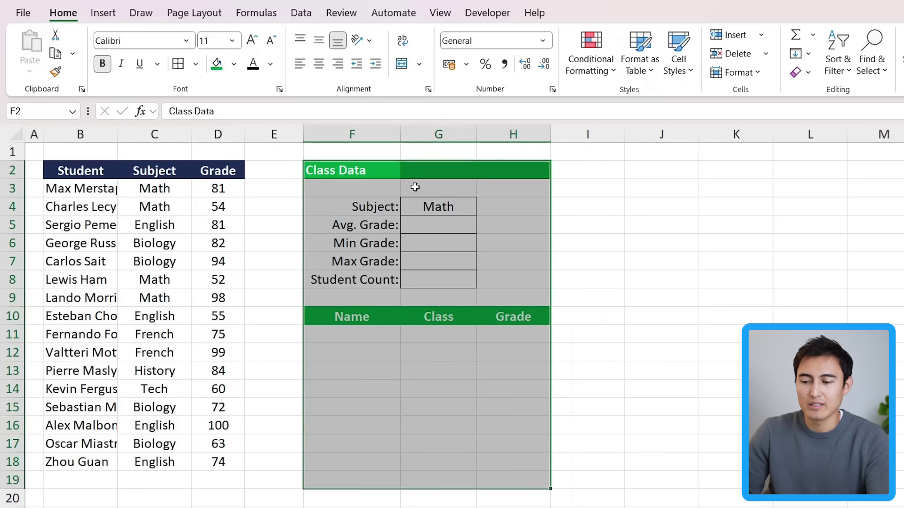
pyautogui.click(433, 211)
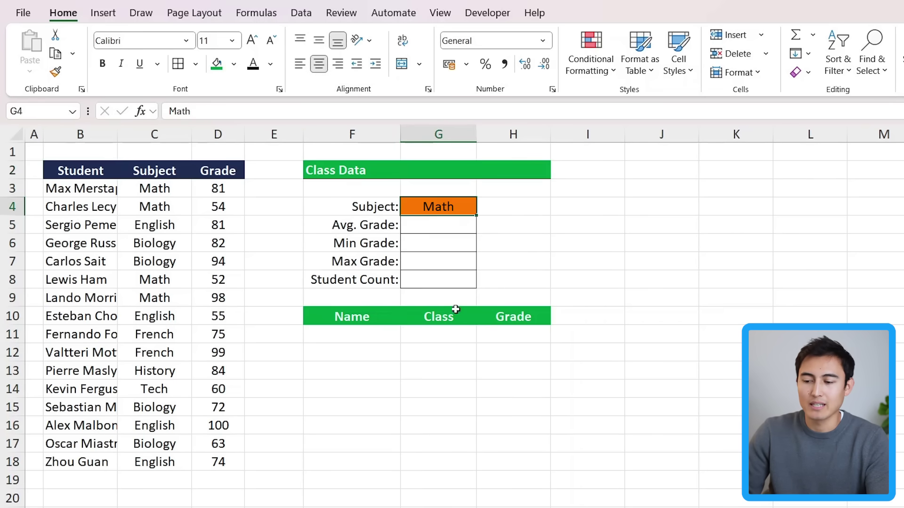
pyautogui.moveTo(343, 335); pyautogui.dragTo(502, 406)
pyautogui.moveTo(436, 228); pyautogui.dragTo(432, 279)
pyautogui.click(429, 210)
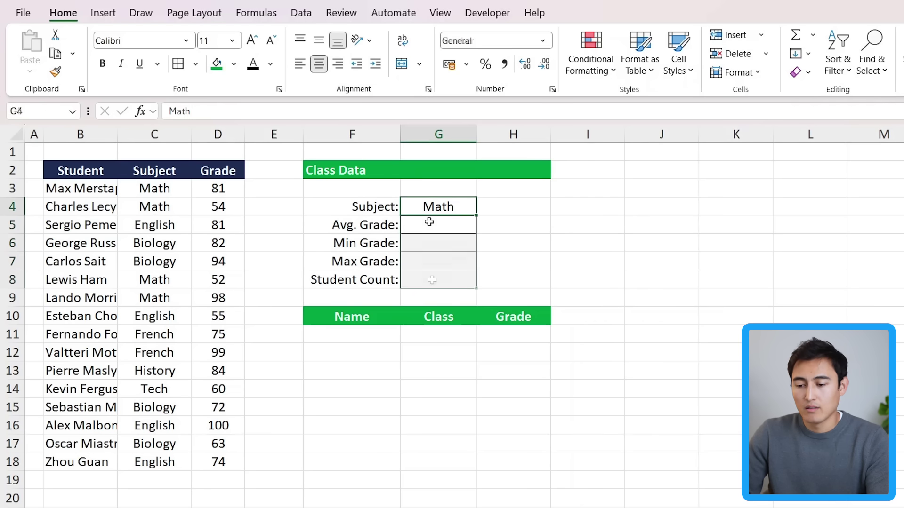
# Convert the Student, Subject and Grade data into a table with headers.
pyautogui.click(145, 260)
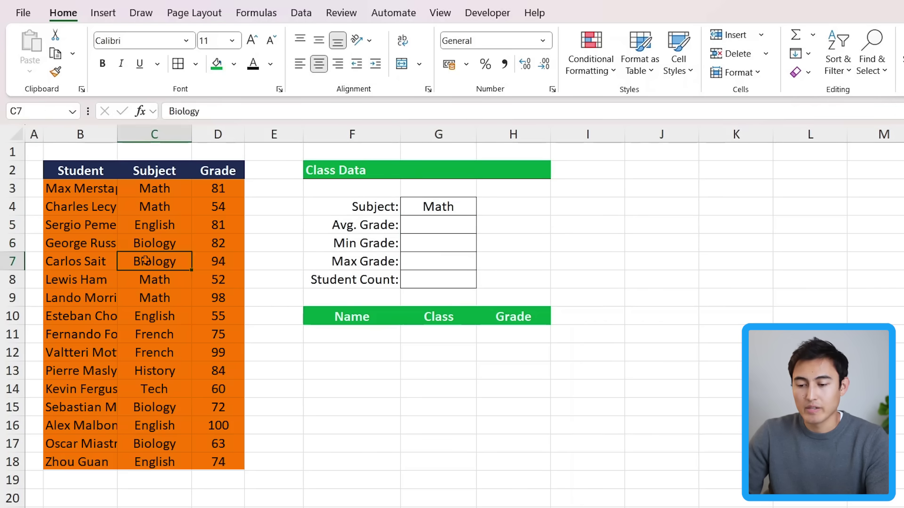
pyautogui.hotkey('ctrl', 't')
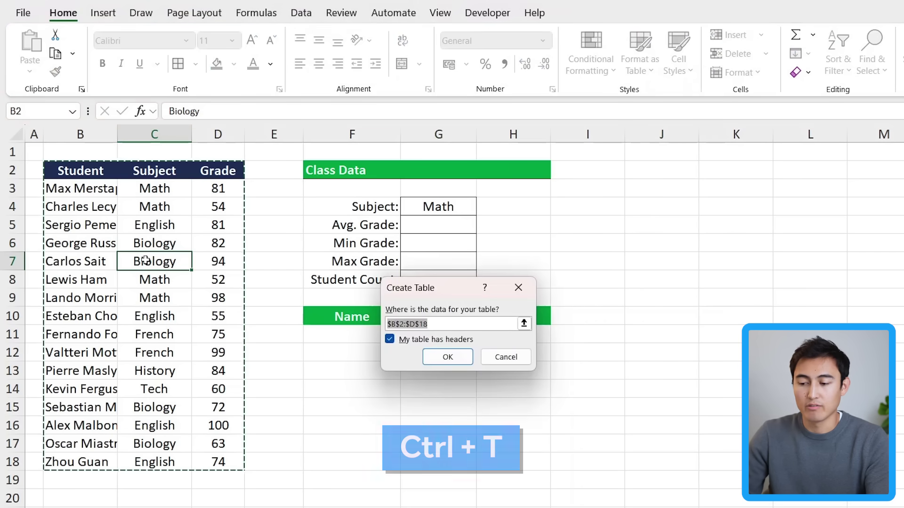
pyautogui.press('Return')
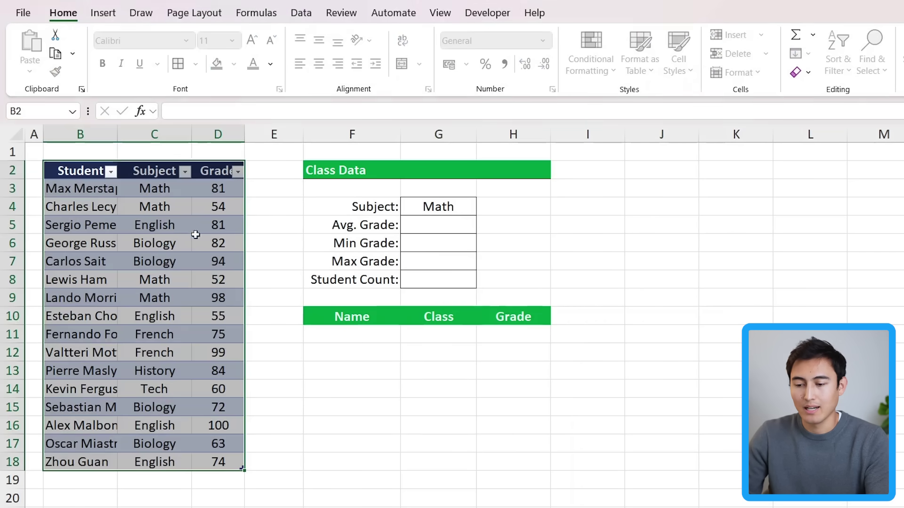
pyautogui.click(344, 334)
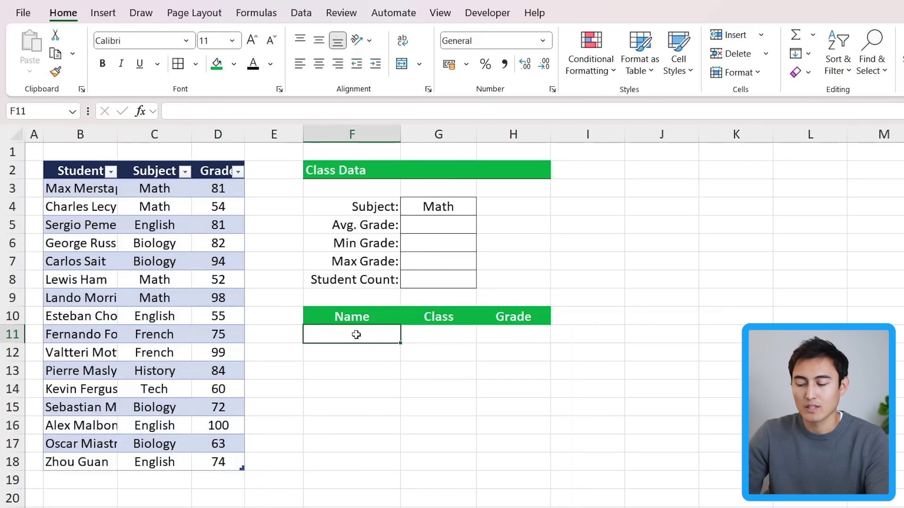
# Enter =FILTER(Table1[#All],Table1[[#All],[Subject]]=G4) in F11 to list the Math students.
pyautogui.write('=')
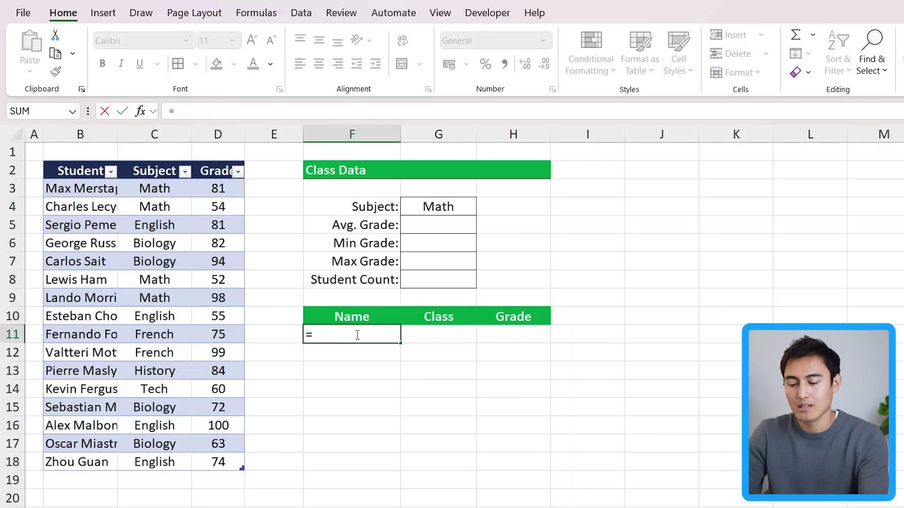
pyautogui.write('filter')
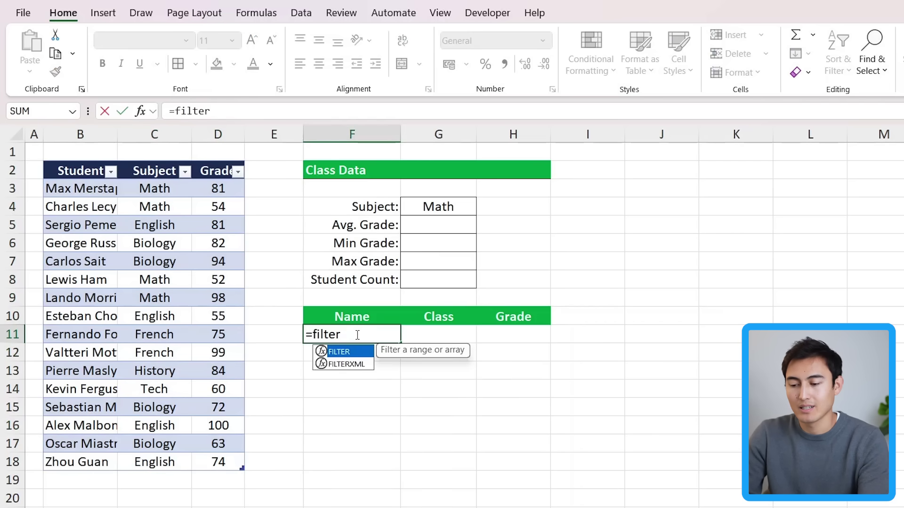
pyautogui.press('Tab')
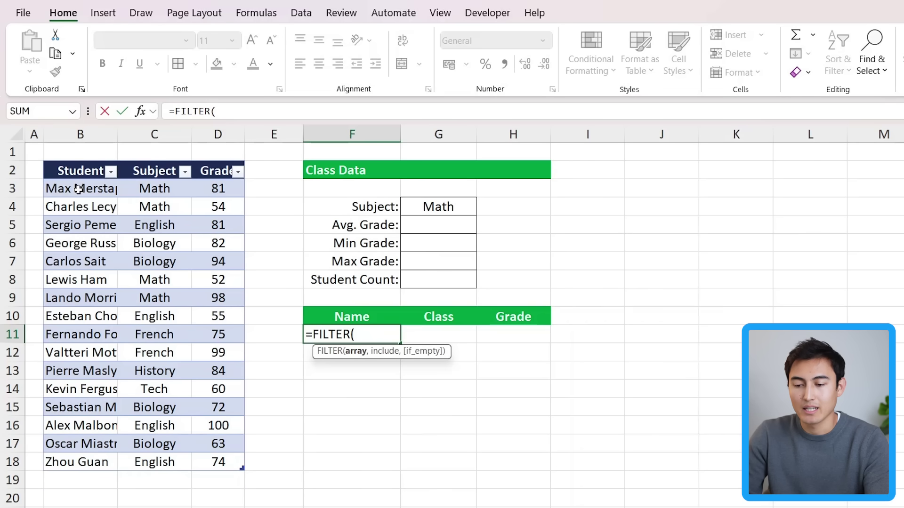
pyautogui.moveTo(89, 172); pyautogui.dragTo(216, 462)
pyautogui.write(',')
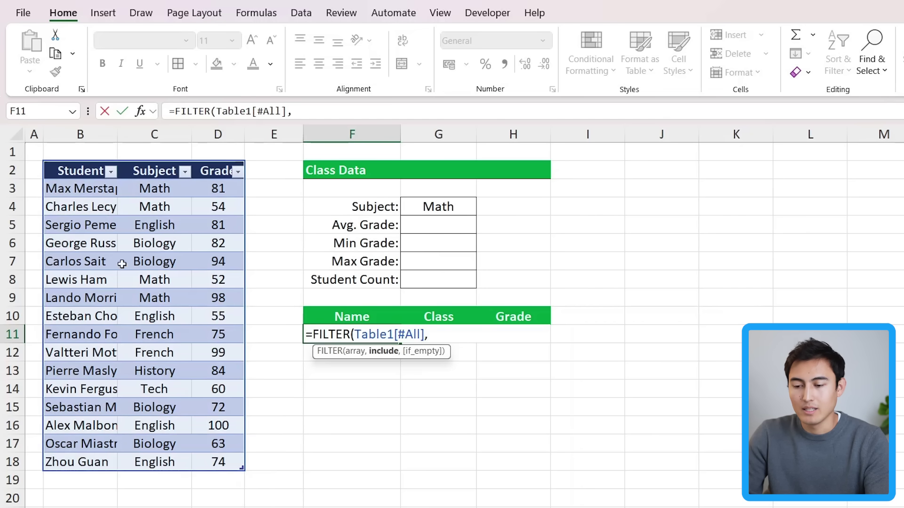
pyautogui.moveTo(160, 175); pyautogui.dragTo(152, 456)
pyautogui.write('=')
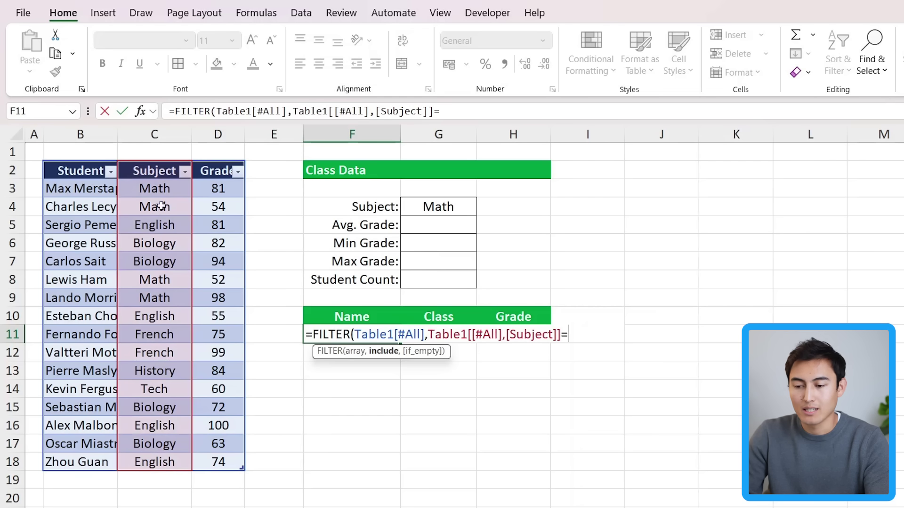
pyautogui.click(462, 209)
pyautogui.write(')')
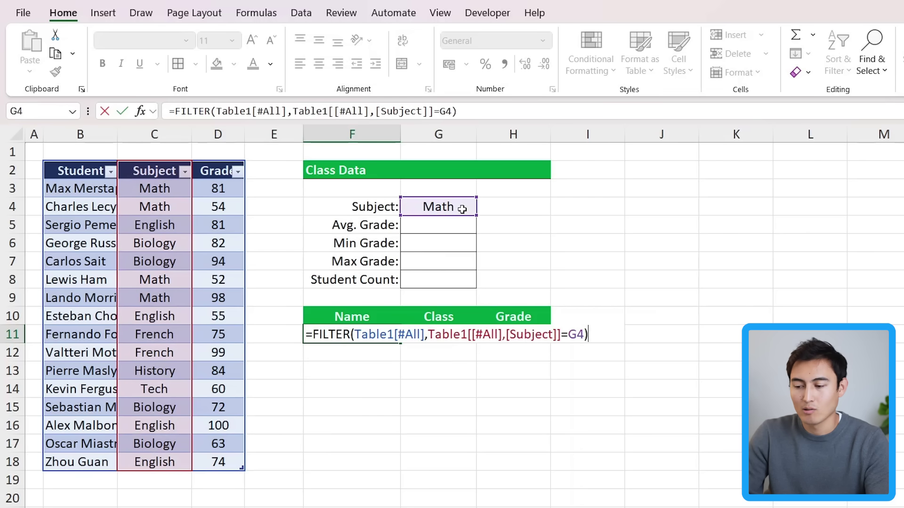
pyautogui.press('Return')
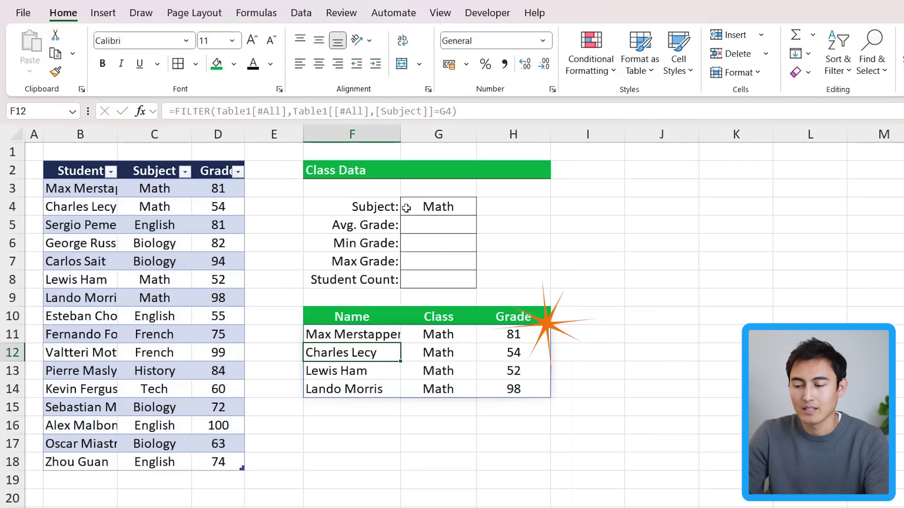
# Test the filter by switching G4 to English, then undo back to Math.
pyautogui.press('Up')
pyautogui.click(411, 208)
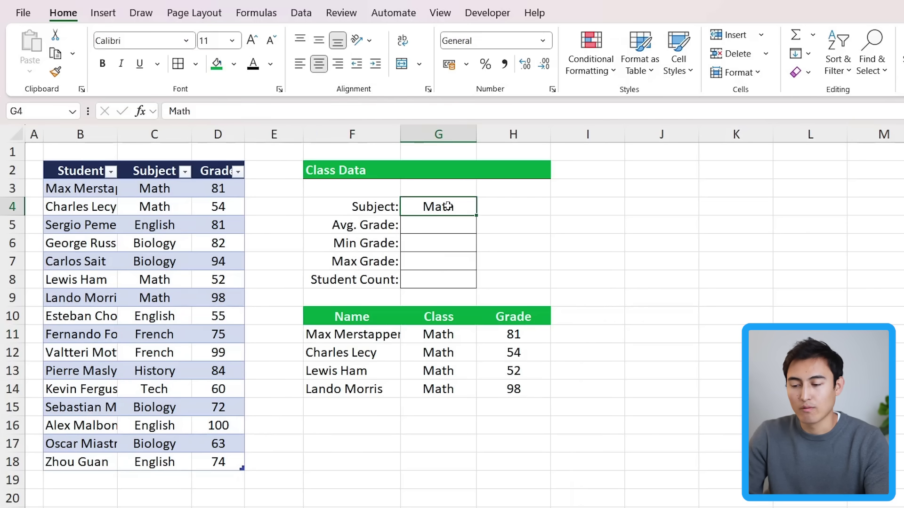
pyautogui.write('English')
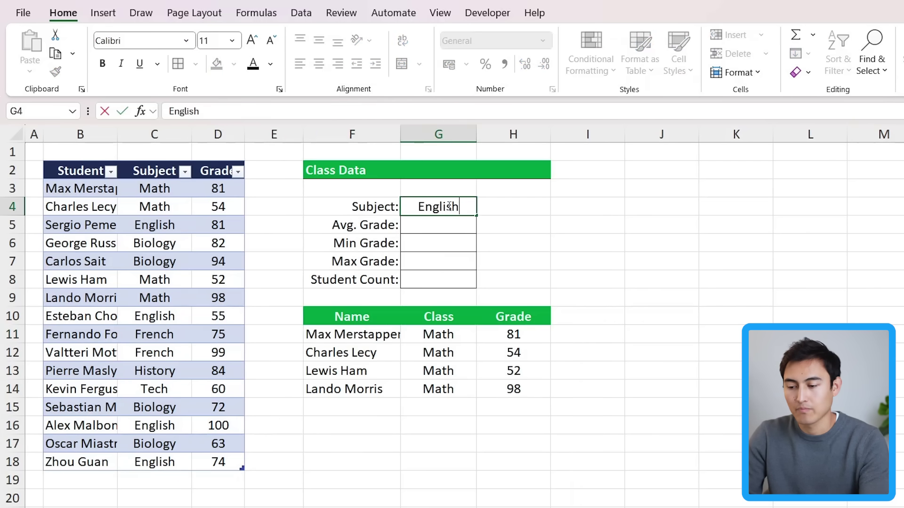
pyautogui.press('Return')
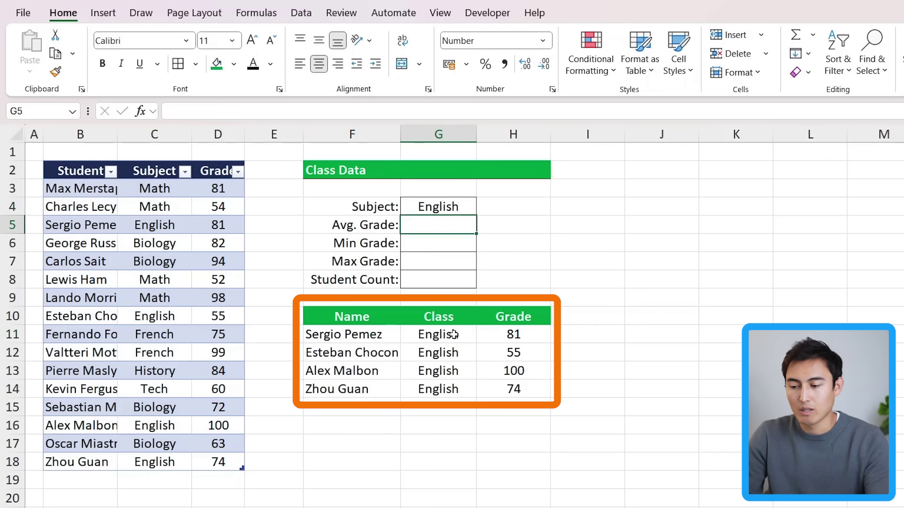
pyautogui.hotkey('ctrl', 'z')
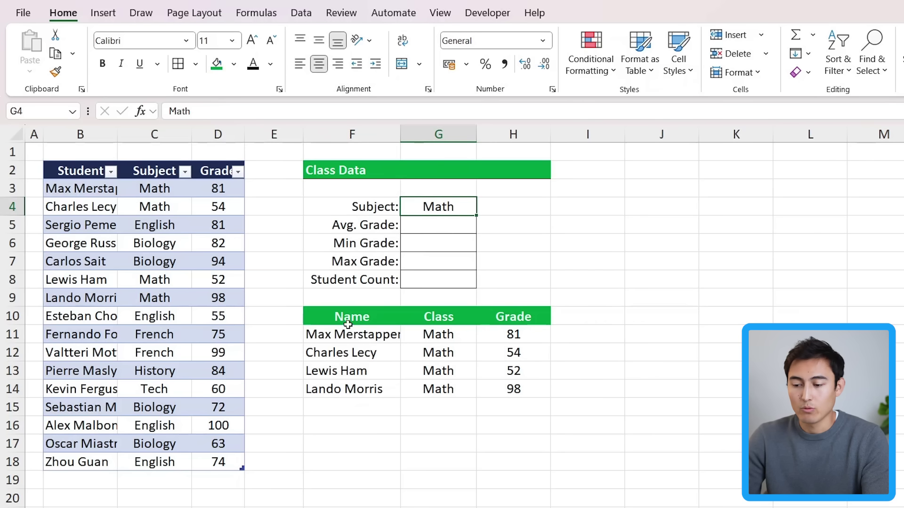
# Enter =AVERAGE(F11#) in G5 so Avg. Grade shows 71.
pyautogui.click(421, 231)
pyautogui.hotkey('shift', 'Down')
pyautogui.hotkey('shift', 'Down')
pyautogui.hotkey('shift', 'Down')
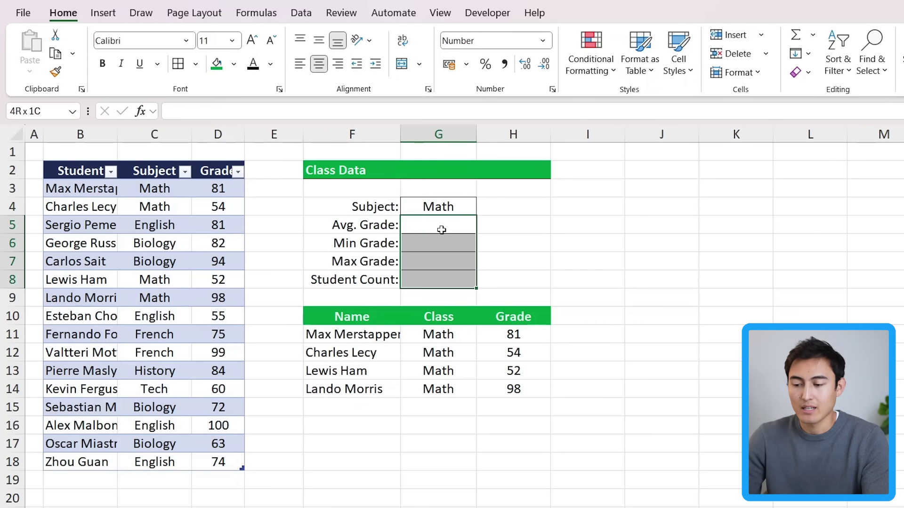
pyautogui.click(442, 229)
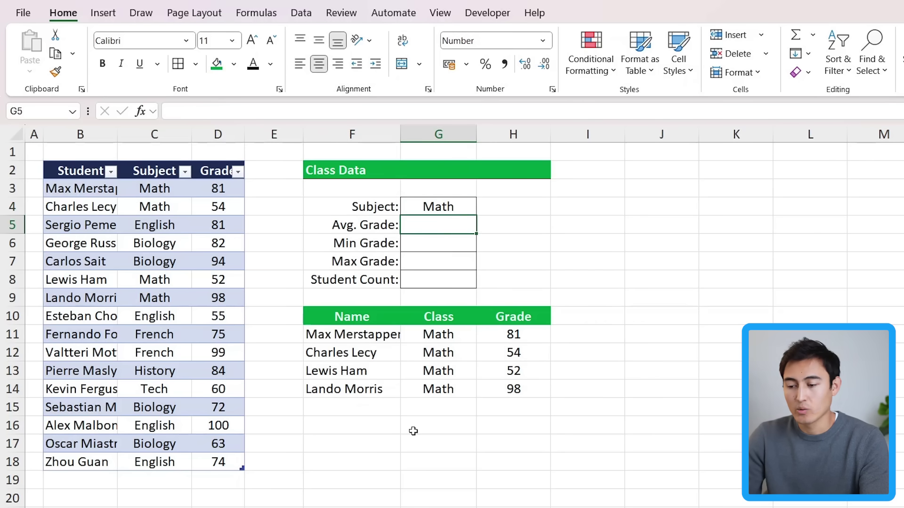
pyautogui.write('=aver')
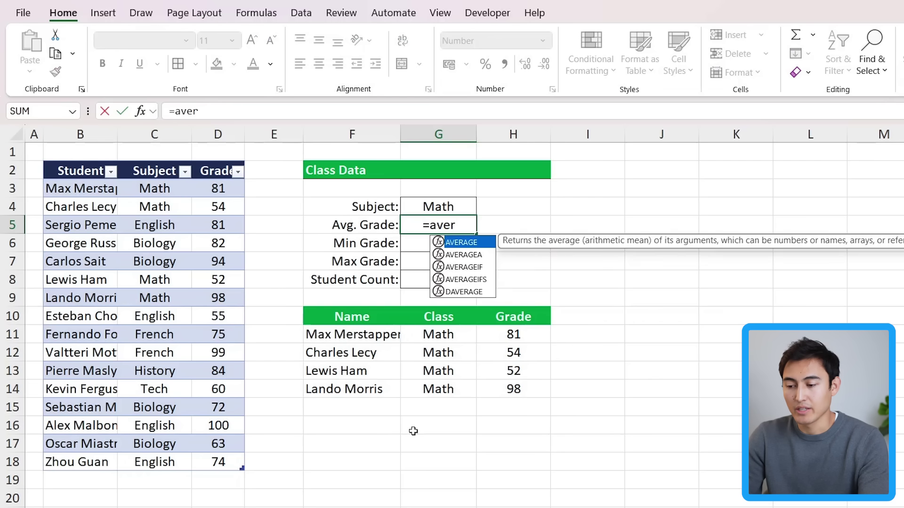
pyautogui.press('Tab')
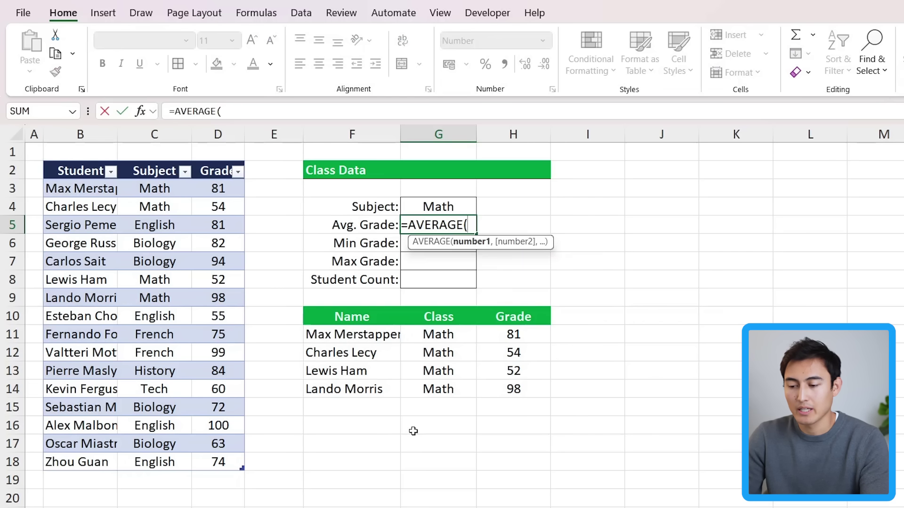
pyautogui.click(361, 333)
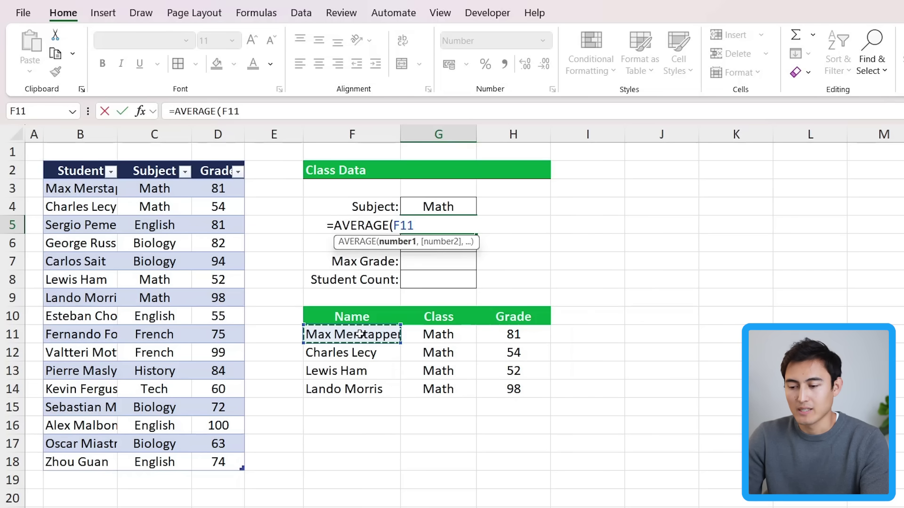
pyautogui.write('#)')
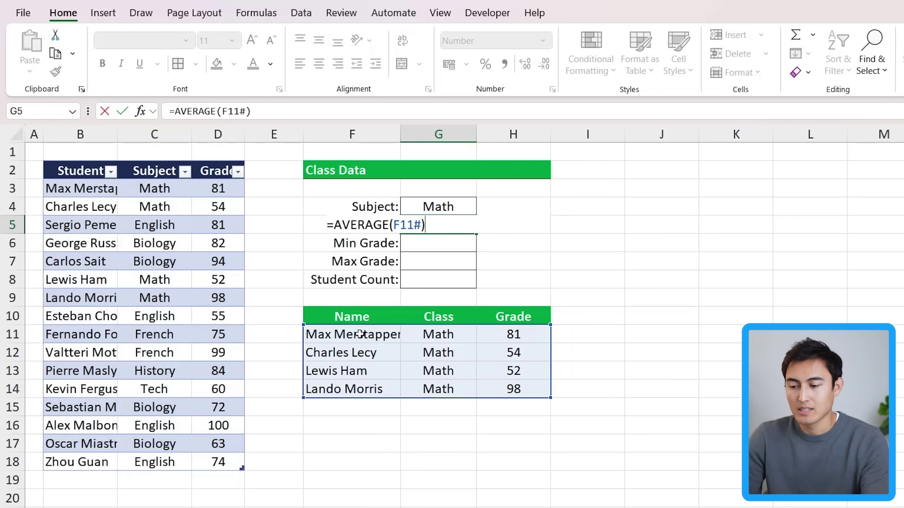
pyautogui.press('Return')
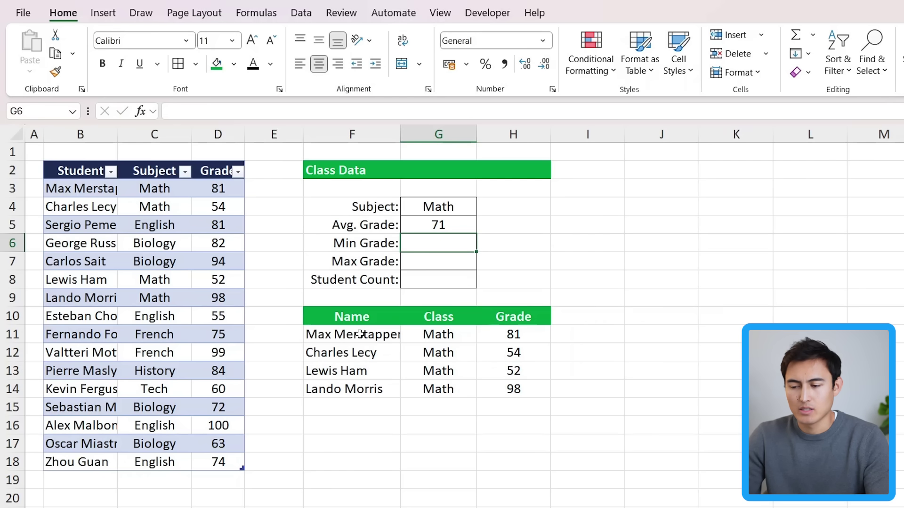
# Inspect the average formula and review the filtered Grade and Class results.
pyautogui.press('Up')
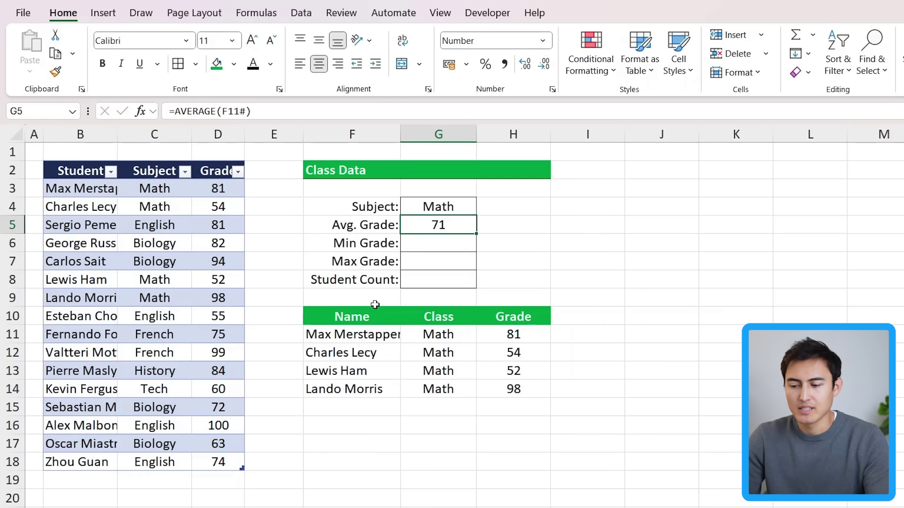
pyautogui.click(347, 107)
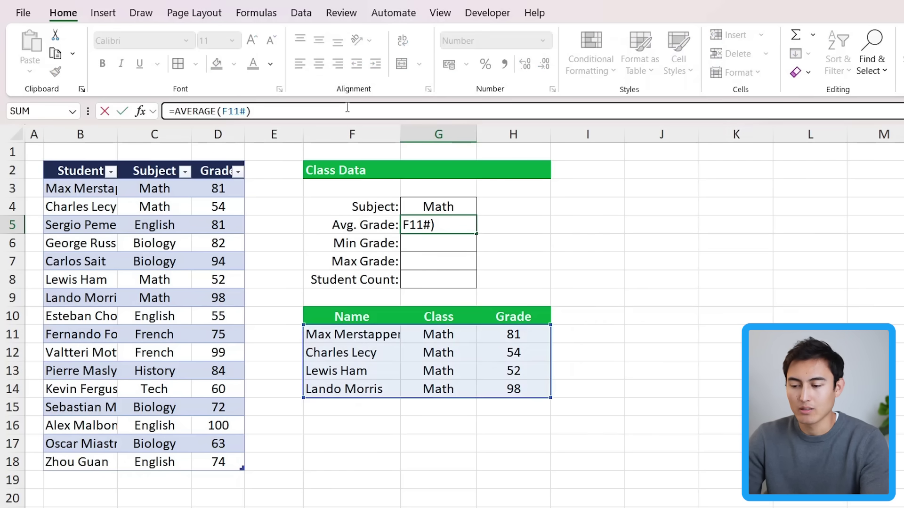
pyautogui.press('Escape')
pyautogui.moveTo(504, 342); pyautogui.dragTo(508, 389)
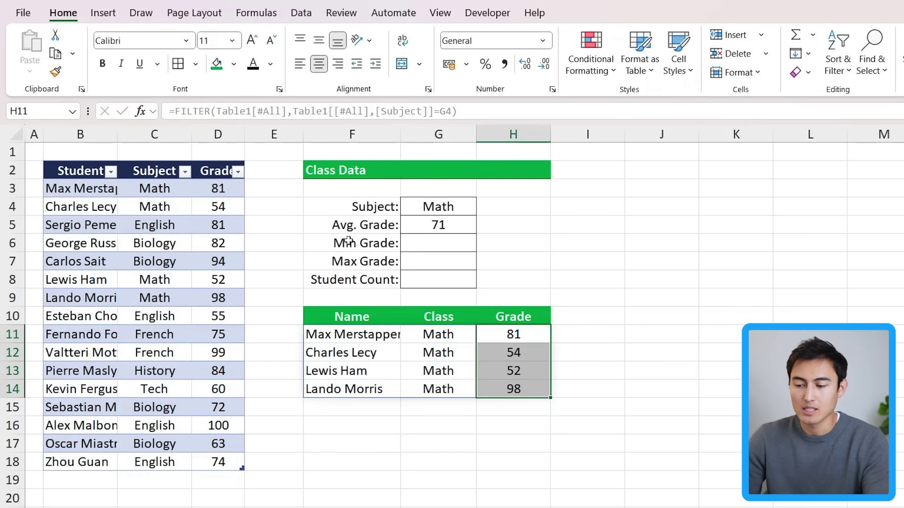
pyautogui.press('Left')
pyautogui.press('Right')
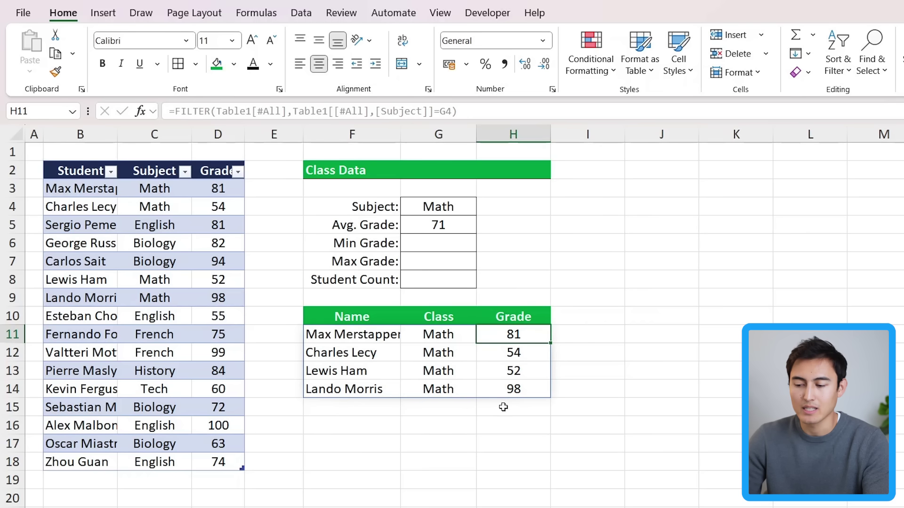
pyautogui.press('Left')
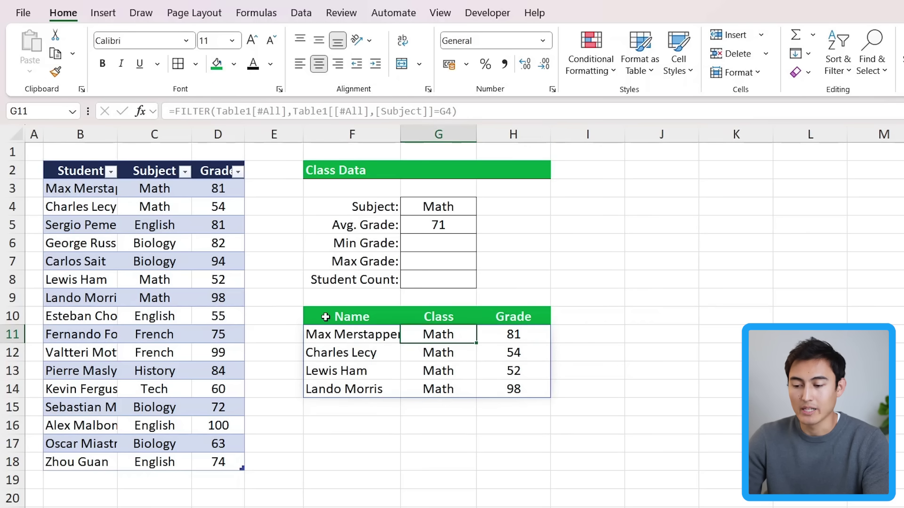
pyautogui.press('Down')
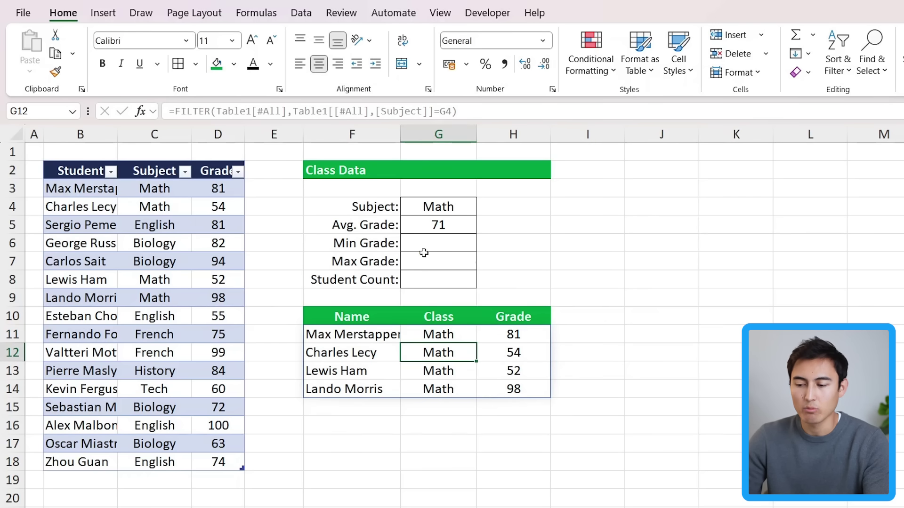
# Enter =MIN(F11#) in G6 so Min Grade shows 52.
pyautogui.press('Up')
pyautogui.click(418, 224)
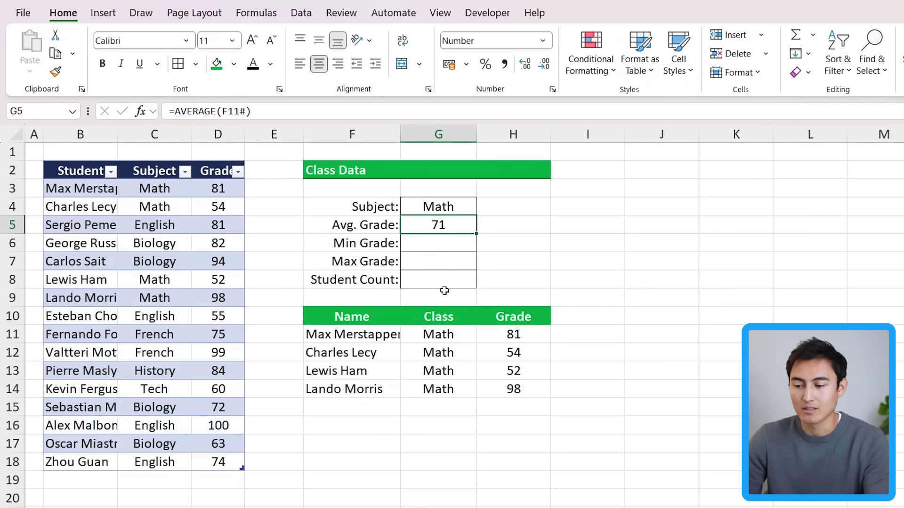
pyautogui.press('Down')
pyautogui.write('=min')
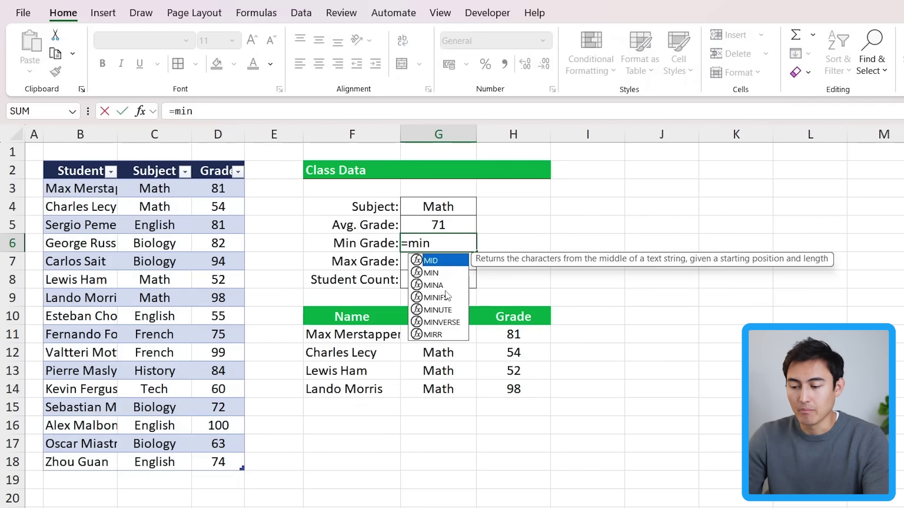
pyautogui.press('Down')
pyautogui.press('Tab')
pyautogui.click(347, 333)
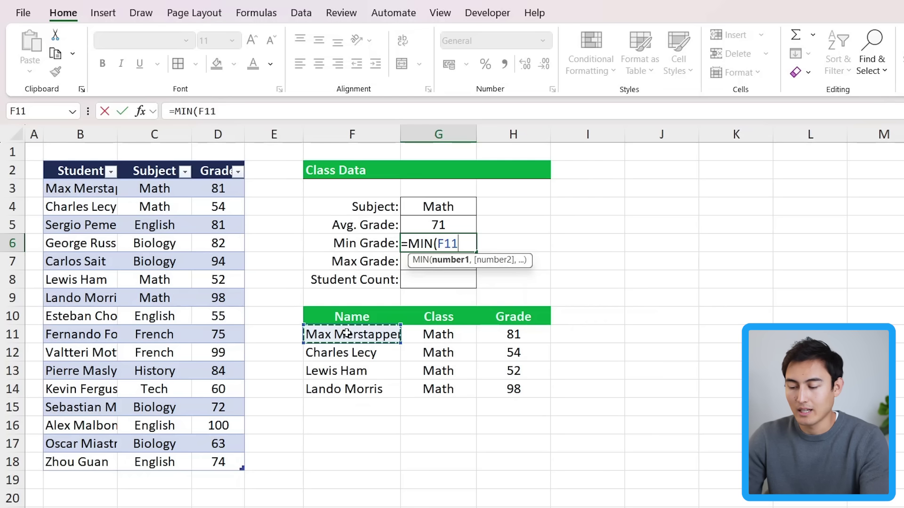
pyautogui.write('#')
pyautogui.press('Return')
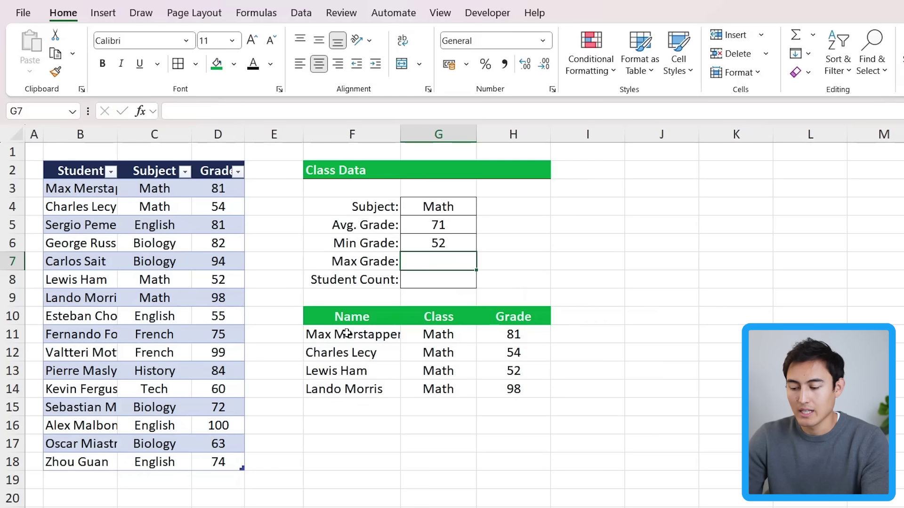
# Enter =MAX(F11#) in G7 so Max Grade shows 98.
pyautogui.write('=max')
pyautogui.press('Tab')
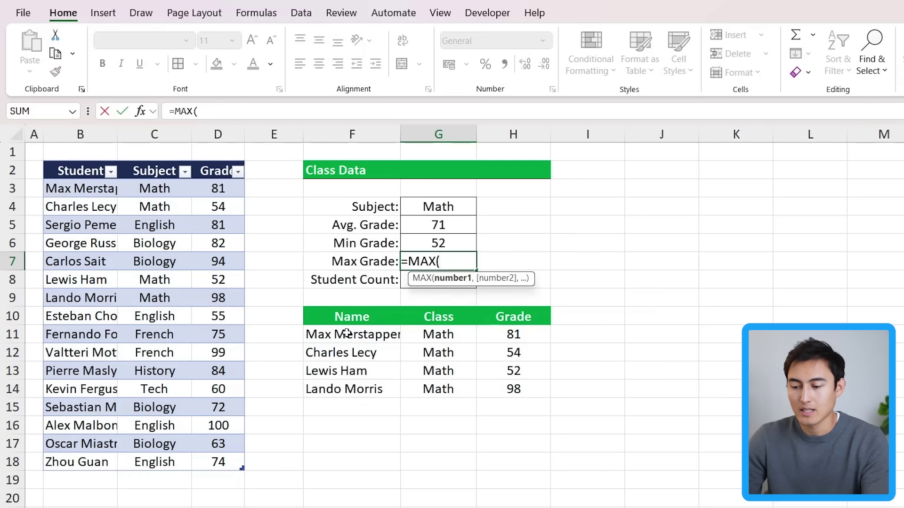
pyautogui.press('Down')
pyautogui.press('Down')
pyautogui.press('Down')
pyautogui.press('Down')
pyautogui.press('Left')
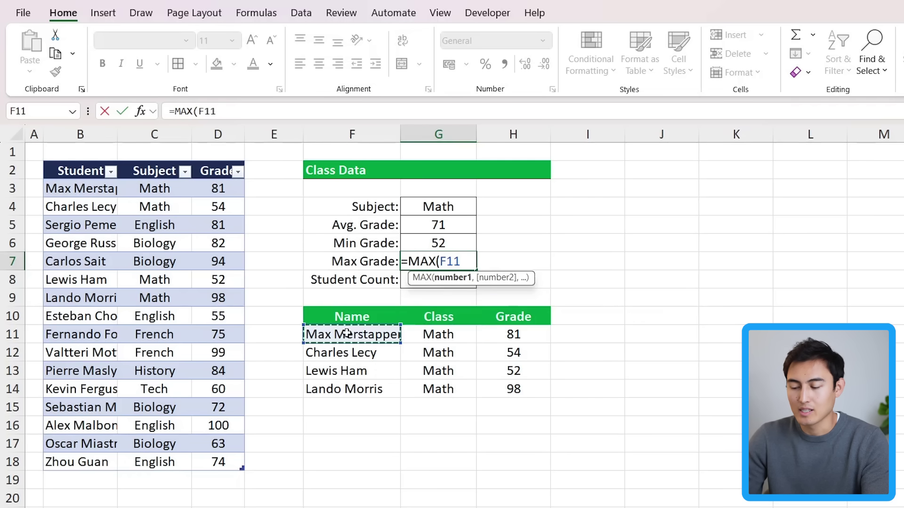
pyautogui.write('#)')
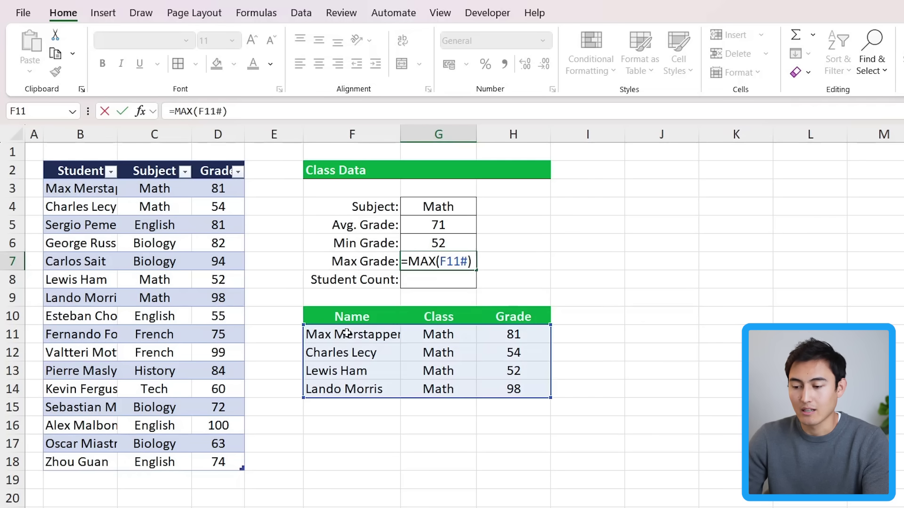
pyautogui.press('Return')
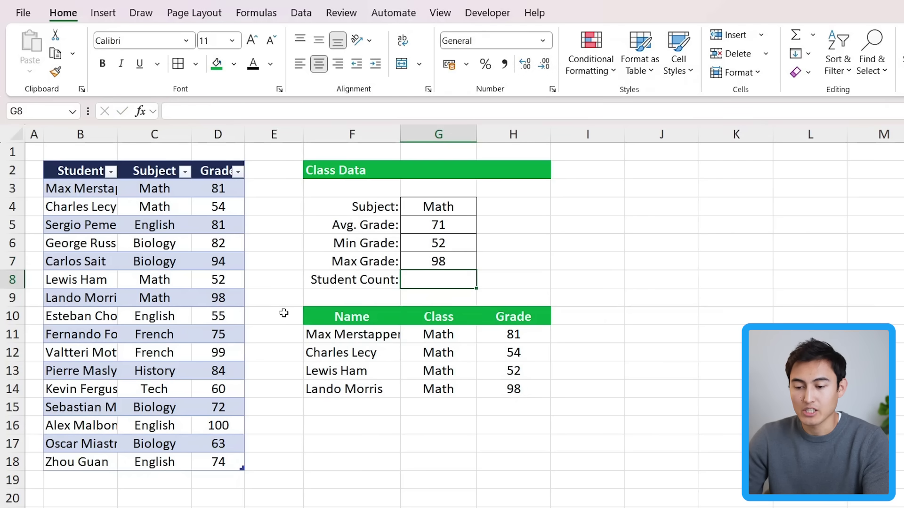
# Change C12 from French to Math, then check the updated Max formula and spilled results.
pyautogui.click(138, 354)
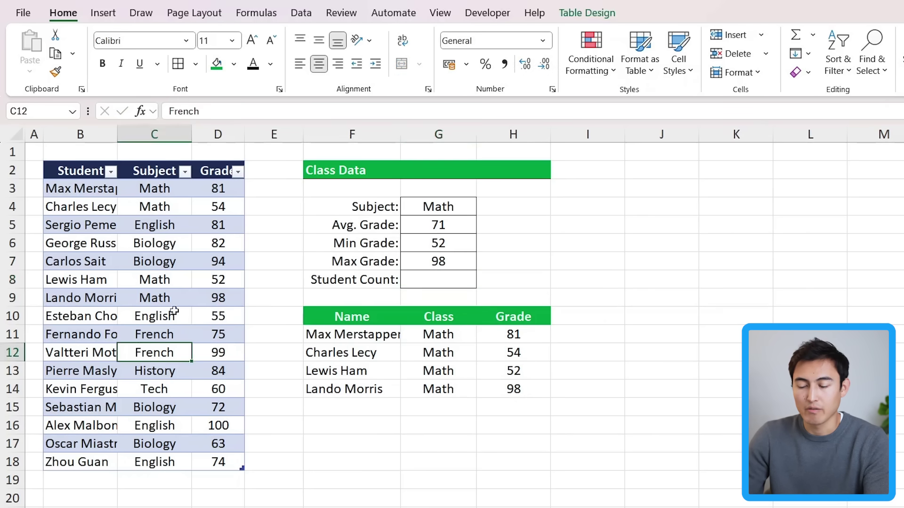
pyautogui.write('Math')
pyautogui.press('Return')
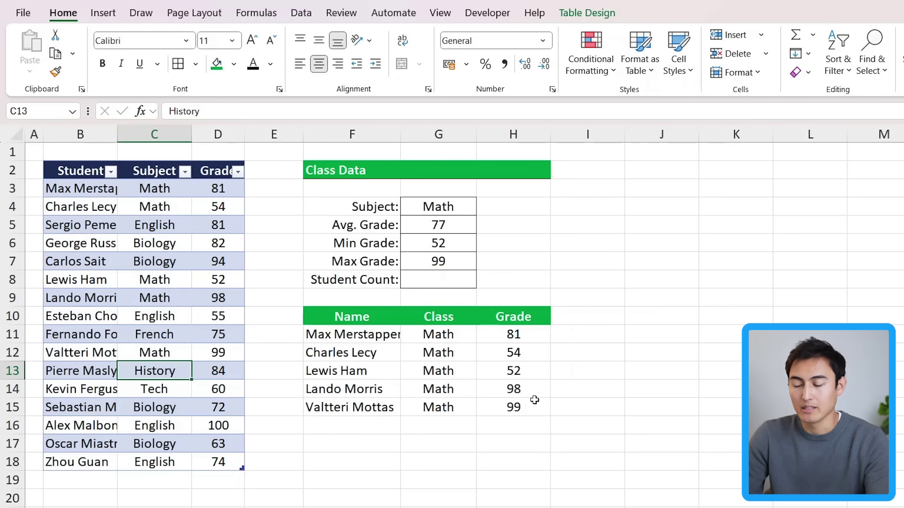
pyautogui.click(461, 258)
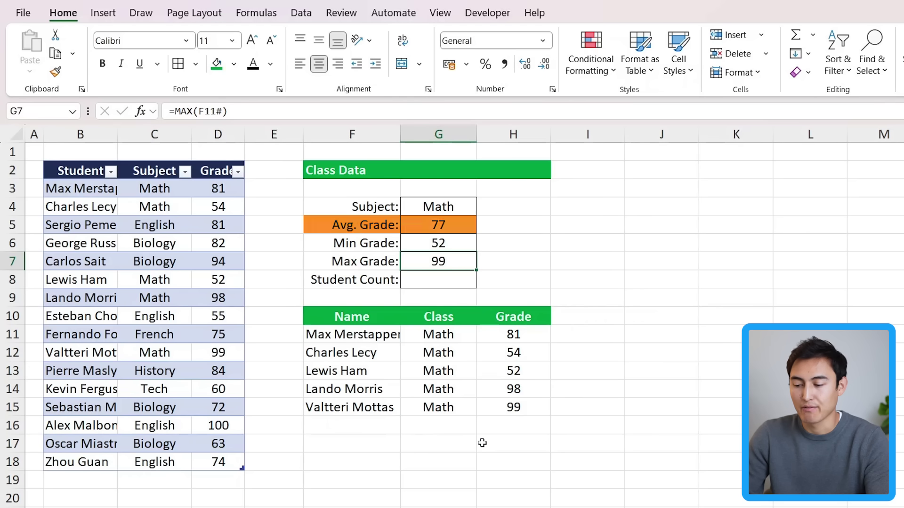
pyautogui.click(511, 410)
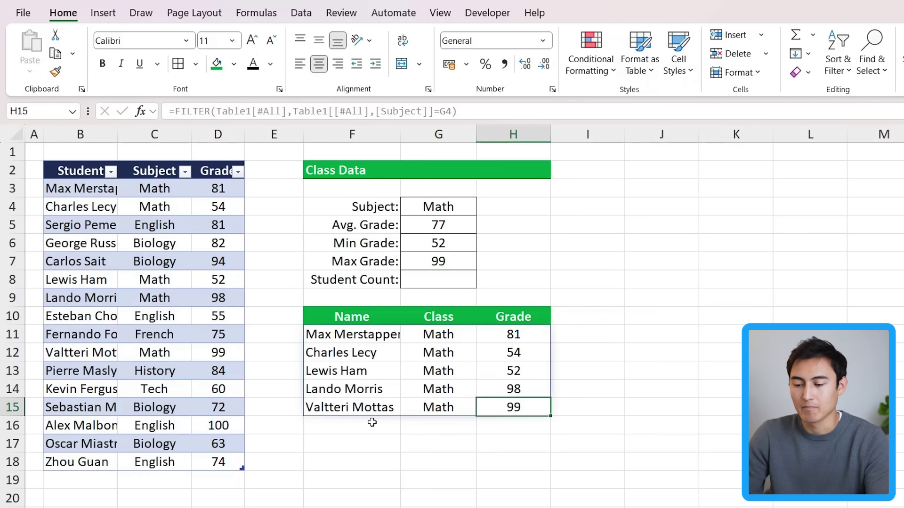
# Enter =COUNTA(F11#) in the Student Count cell G8.
pyautogui.click(440, 281)
pyautogui.write('=counta')
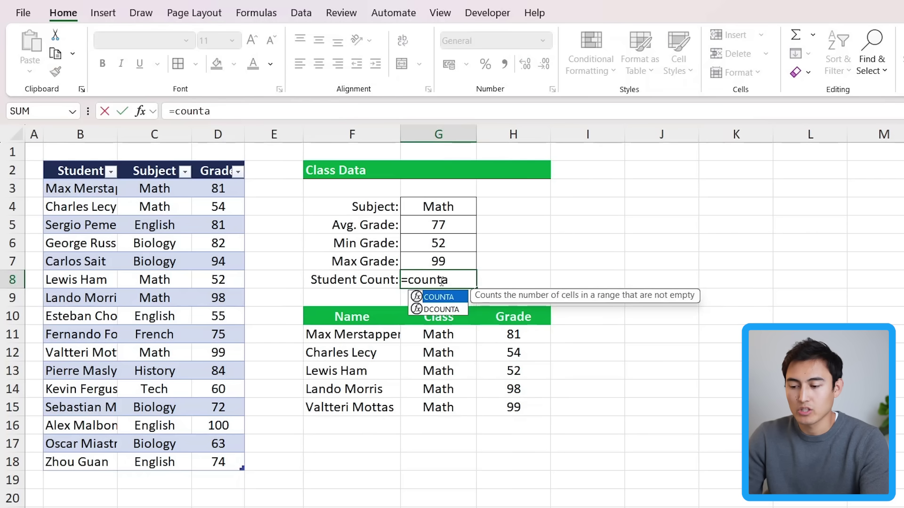
pyautogui.press('Tab')
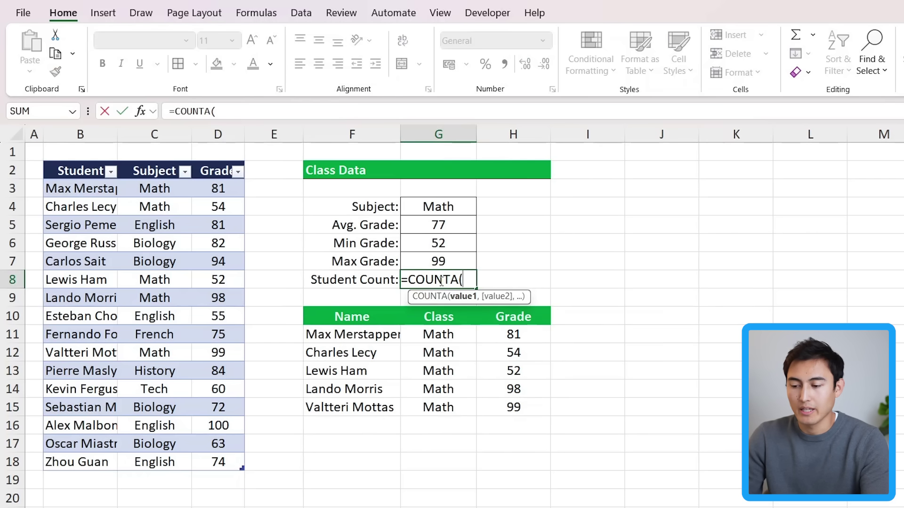
pyautogui.click(325, 336)
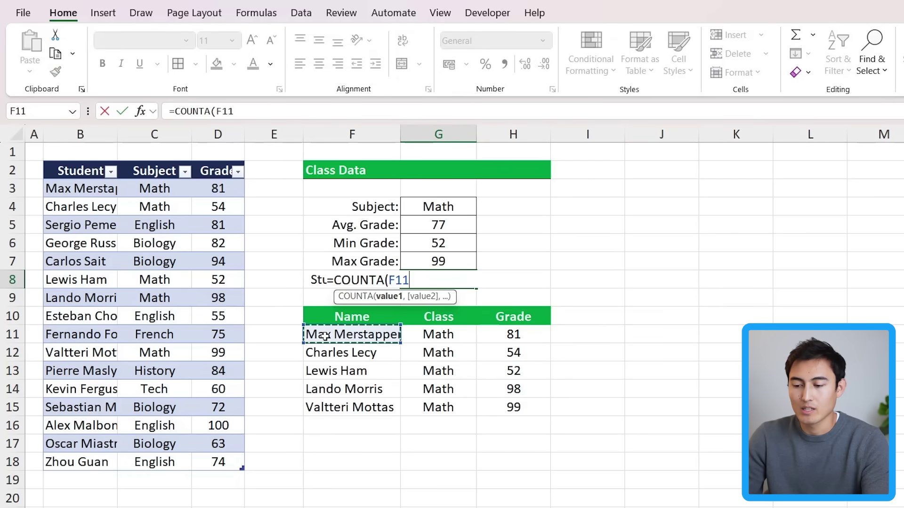
pyautogui.write('#')
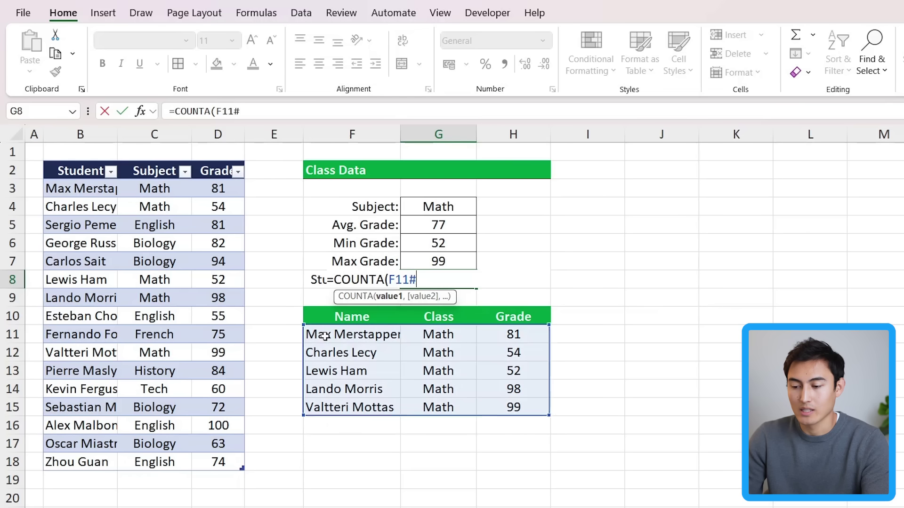
pyautogui.press('Return')
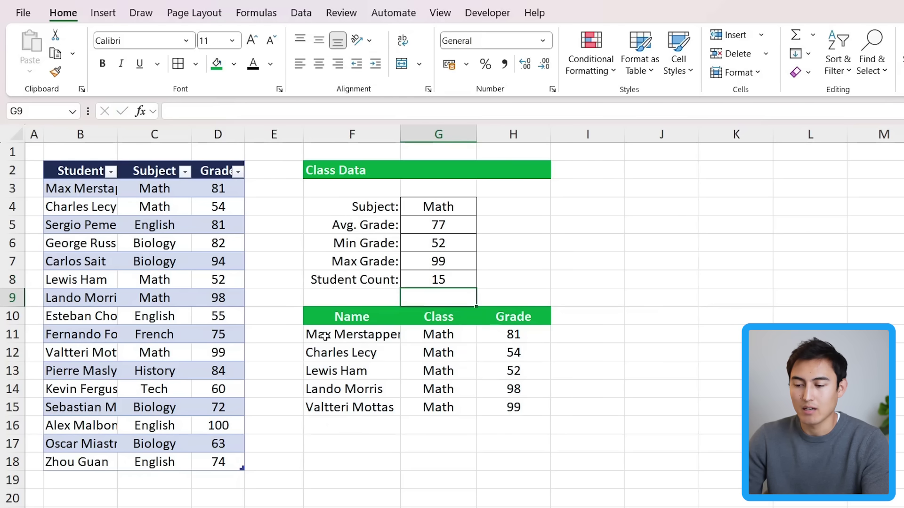
# Try changing the count reference to H11#, then undo back to F11#.
pyautogui.press('Up')
pyautogui.moveTo(347, 336); pyautogui.dragTo(341, 404)
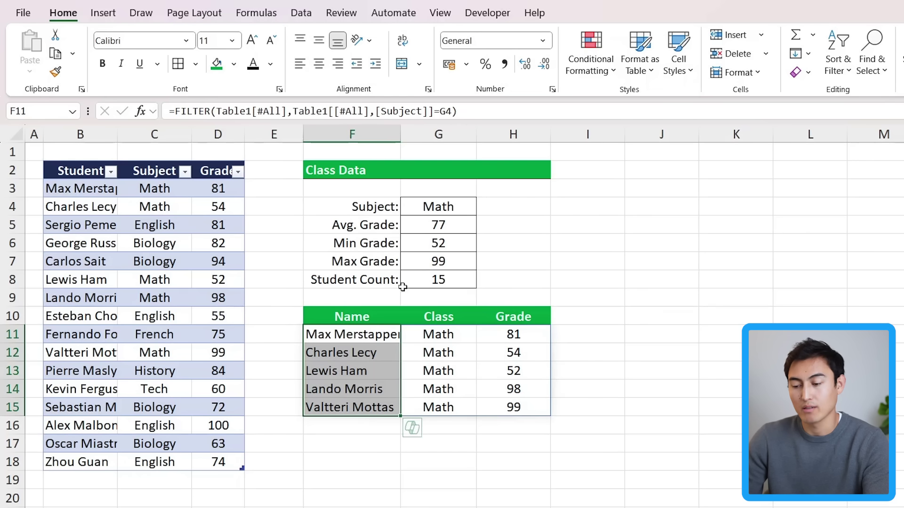
pyautogui.click(425, 282)
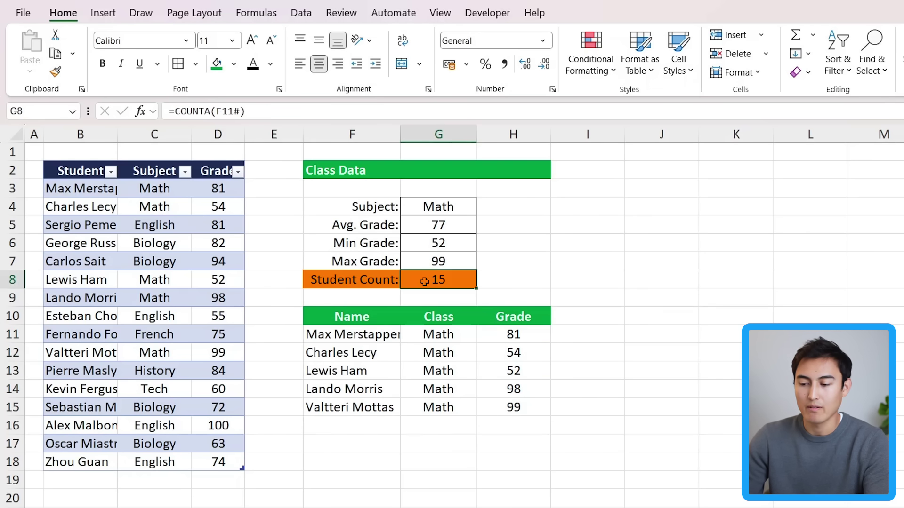
pyautogui.doubleClick(449, 279)
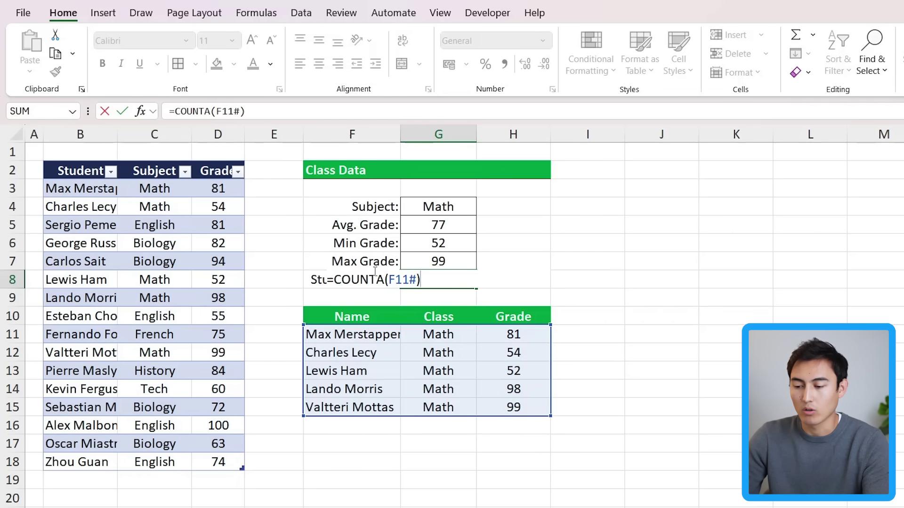
pyautogui.click(393, 280)
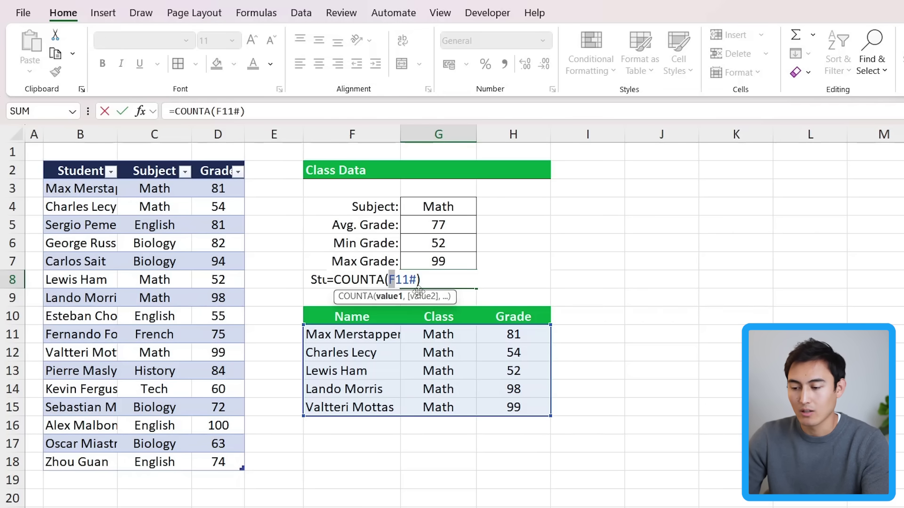
pyautogui.write('H')
pyautogui.press('Return')
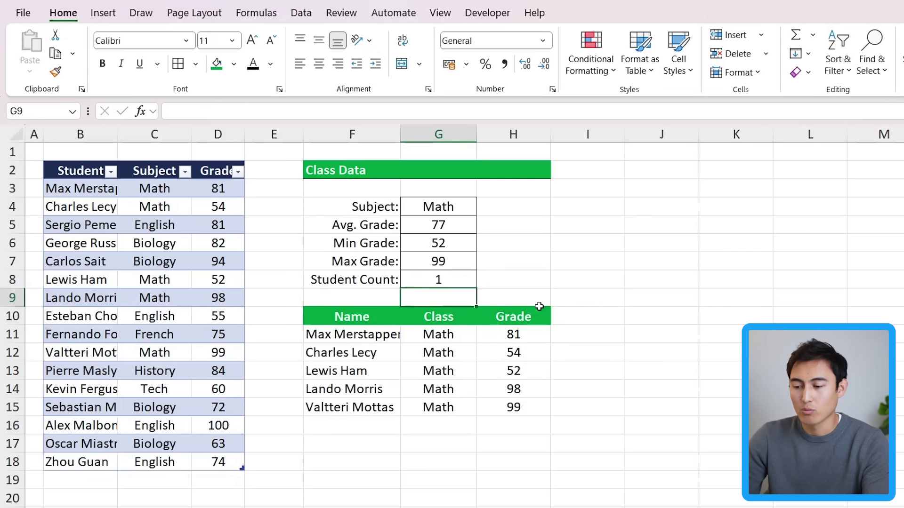
pyautogui.press('Up')
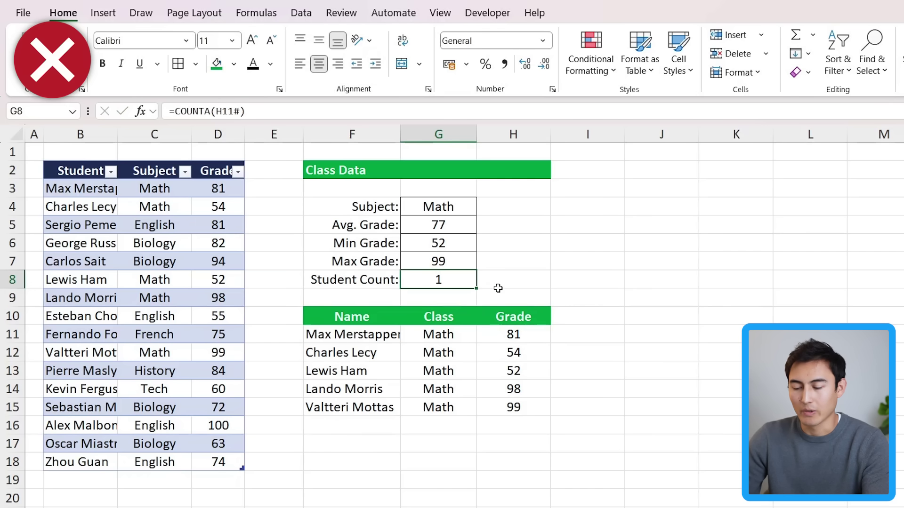
pyautogui.hotkey('ctrl', 'z')
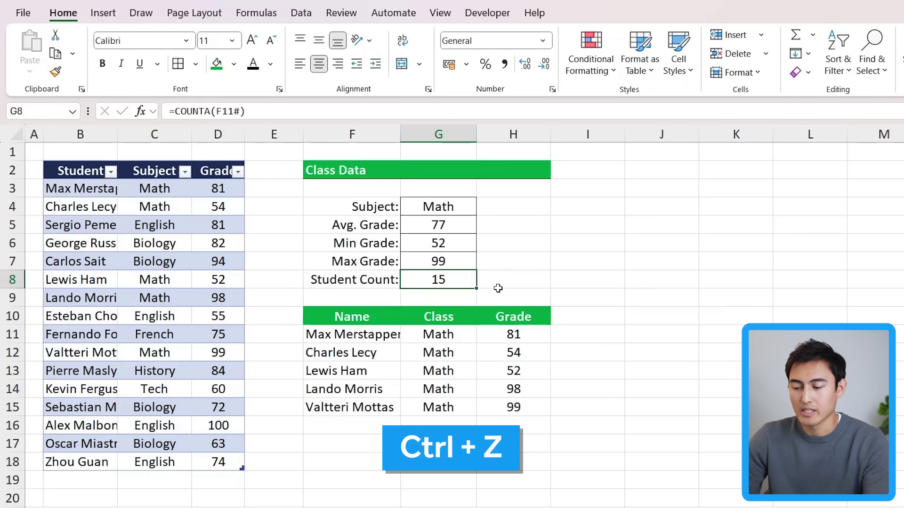
# Edit G8 to =COUNTA(INDEX(F11#,0,1)) so it counts only names, giving 5.
pyautogui.doubleClick(441, 281)
pyautogui.doubleClick(441, 280)
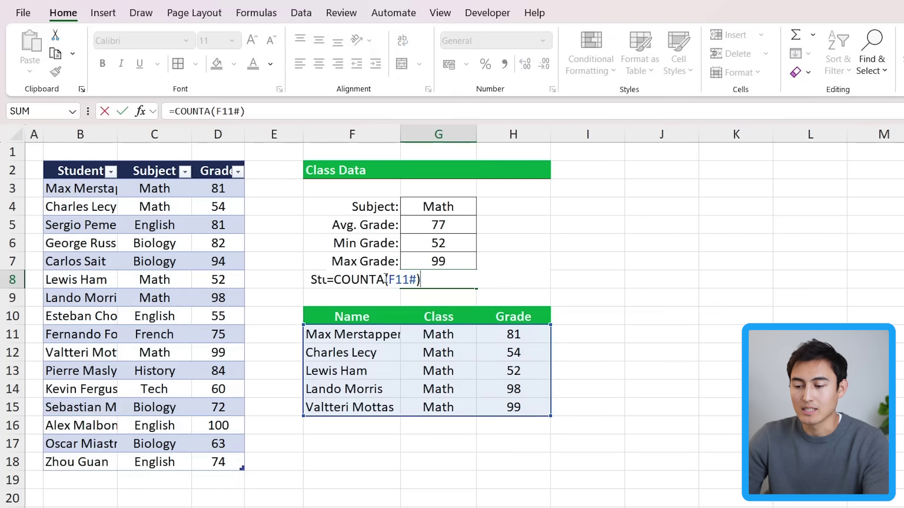
pyautogui.click(390, 279)
pyautogui.write('index')
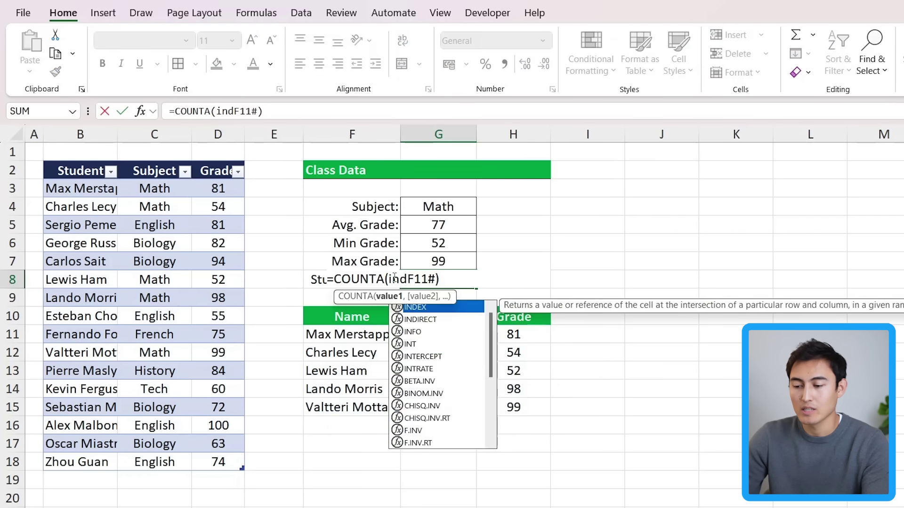
pyautogui.press('Tab')
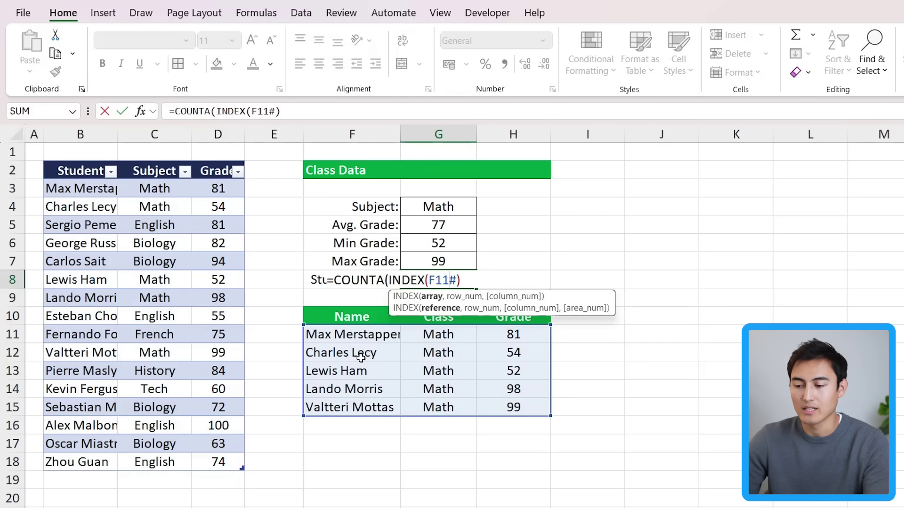
pyautogui.write(',')
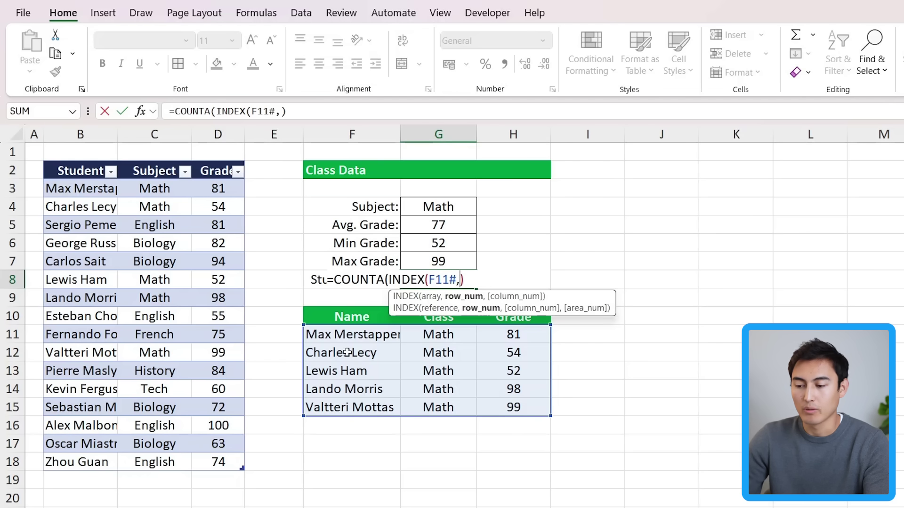
pyautogui.write('0,')
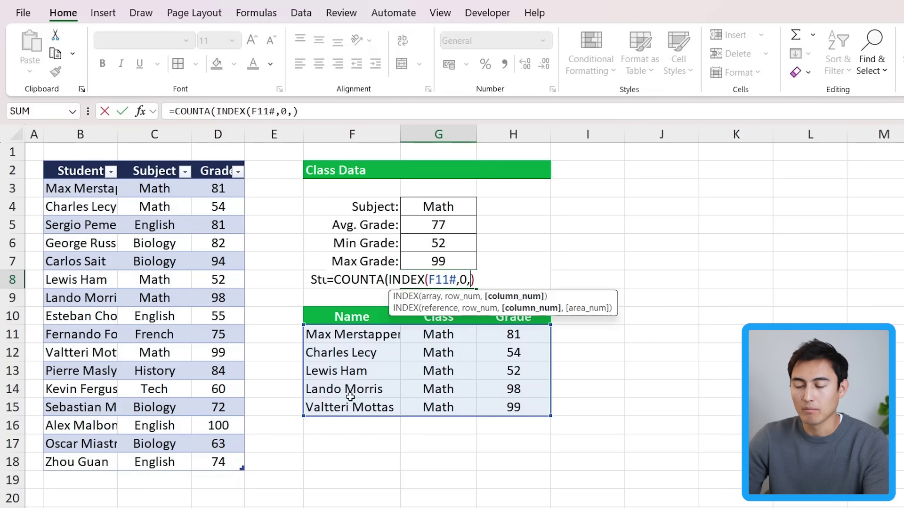
pyautogui.write('1')
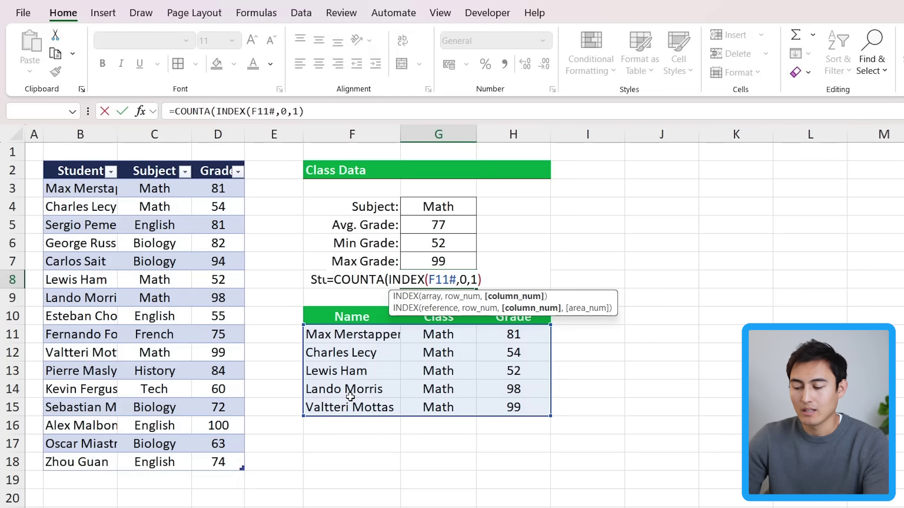
pyautogui.write(')')
pyautogui.press('Return')
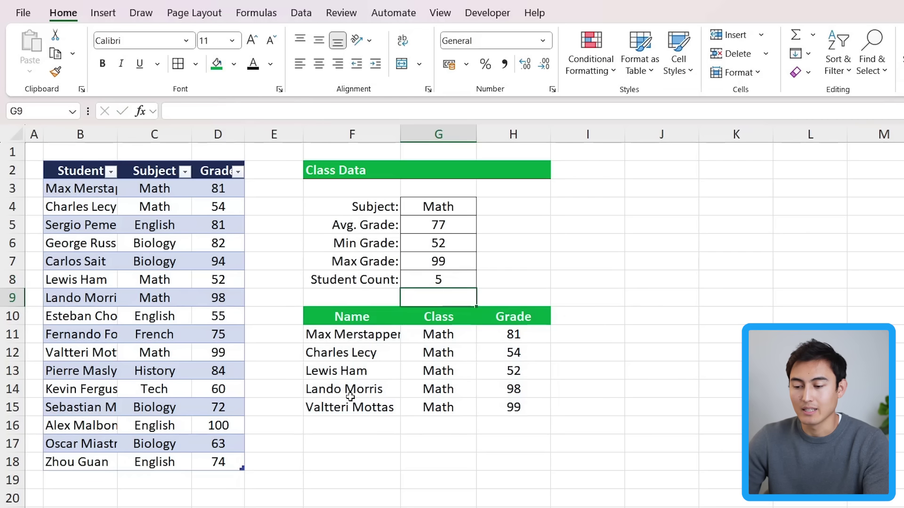
pyautogui.press('Up')
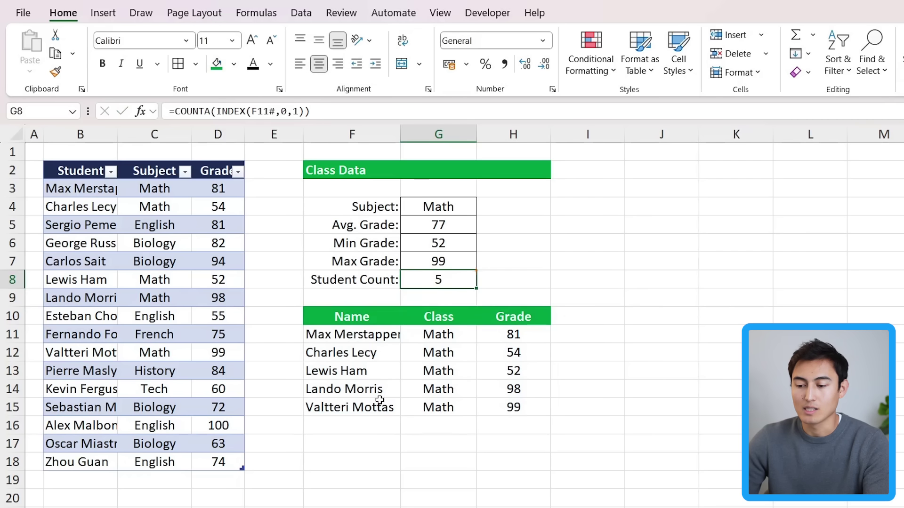
# Change the row-10 student's subject to Math and check the count and average formulas.
pyautogui.click(372, 336)
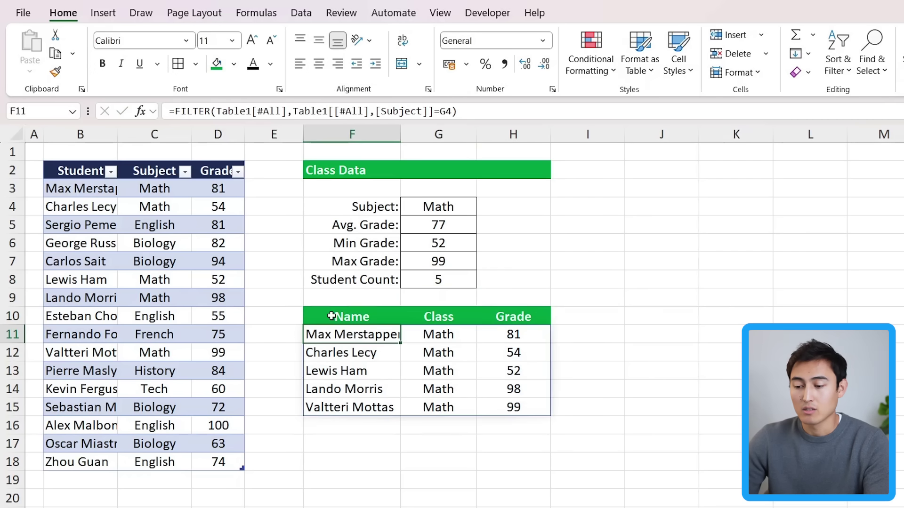
pyautogui.hotkey('shift', 'Down')
pyautogui.hotkey('shift', 'Down')
pyautogui.hotkey('shift', 'Down')
pyautogui.hotkey('shift', 'Down')
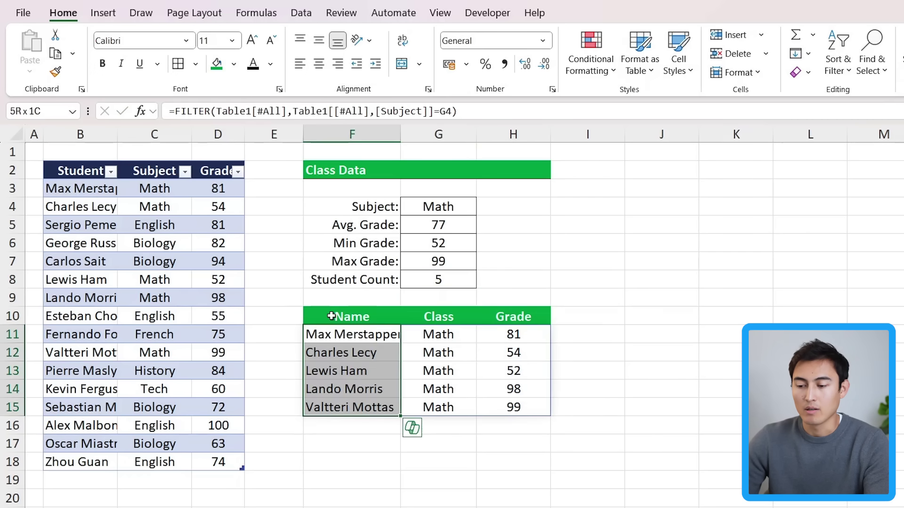
pyautogui.click(331, 316)
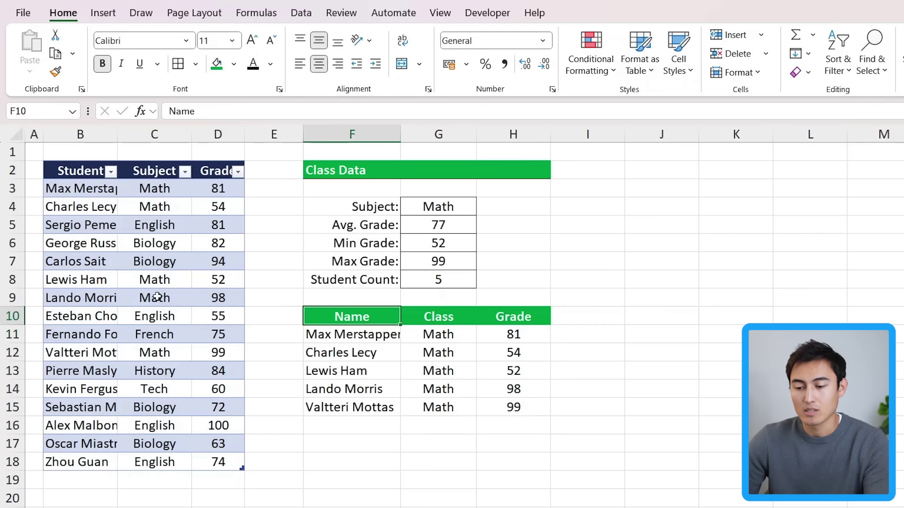
pyautogui.click(158, 315)
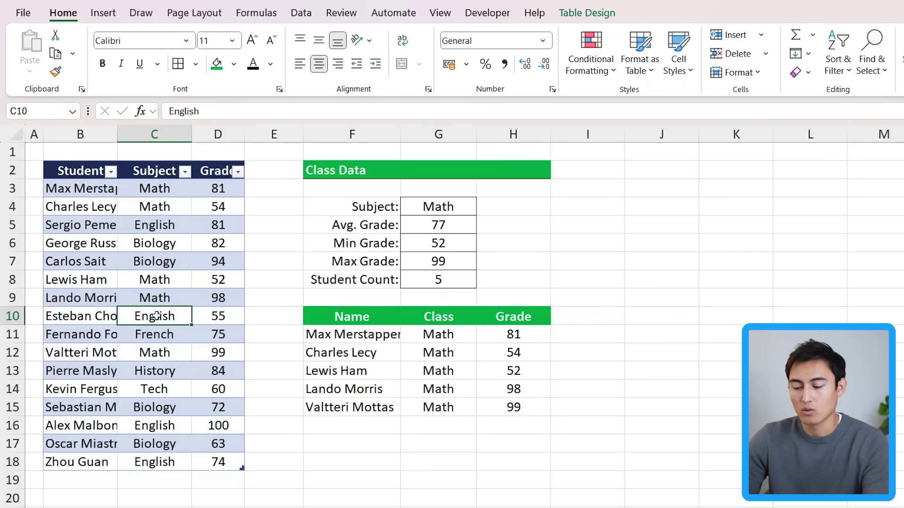
pyautogui.write('Math')
pyautogui.press('Return')
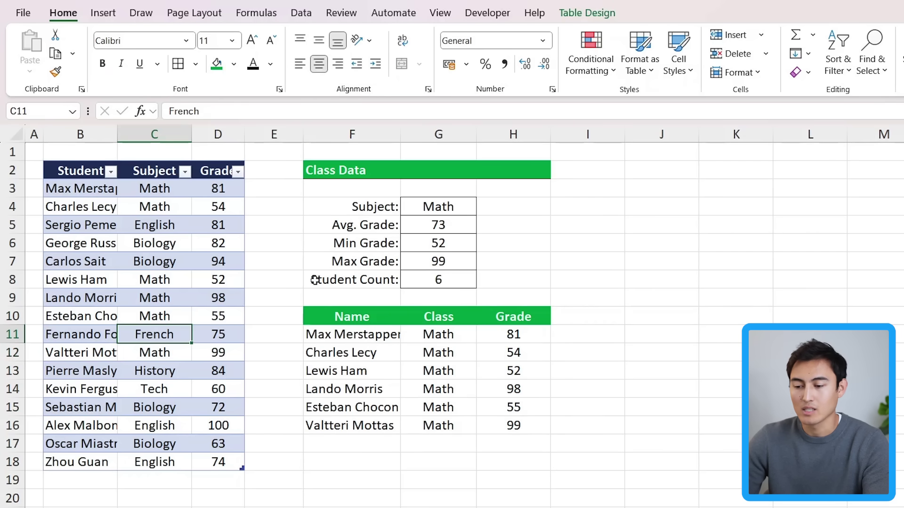
pyautogui.click(434, 280)
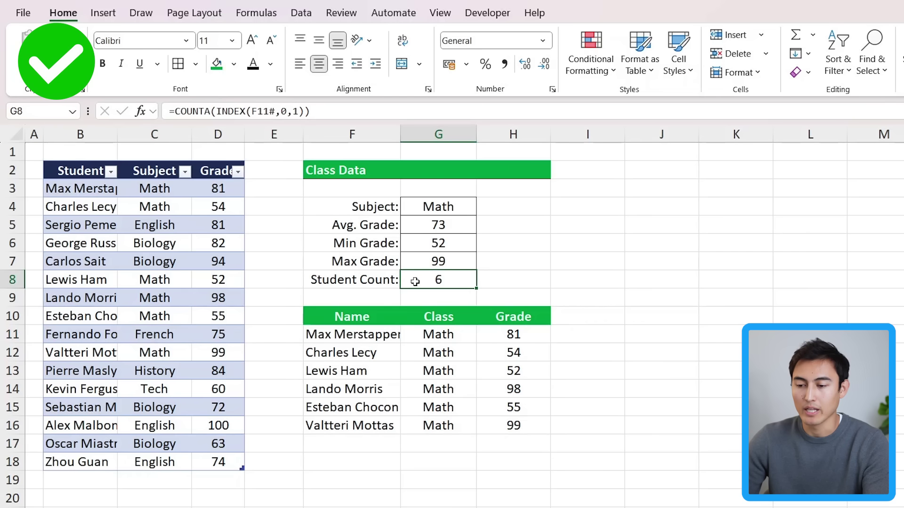
pyautogui.click(421, 231)
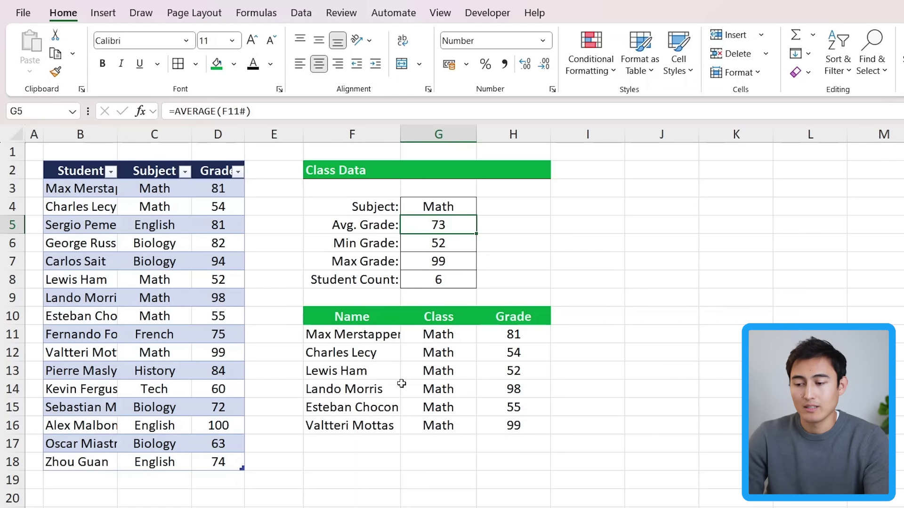
# Switch the dashboard subject in G4 to English, showing its three students.
pyautogui.press('Up')
pyautogui.write('En')
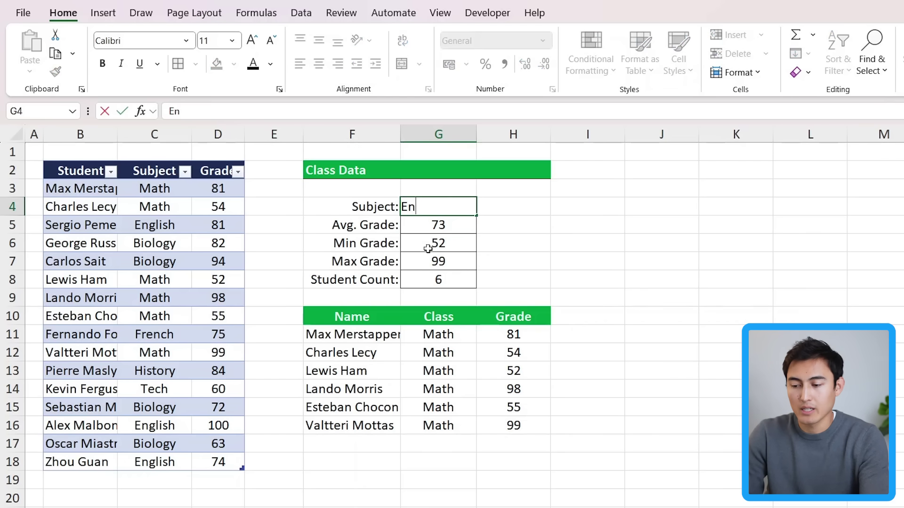
pyautogui.write('glish')
pyautogui.press('Return')
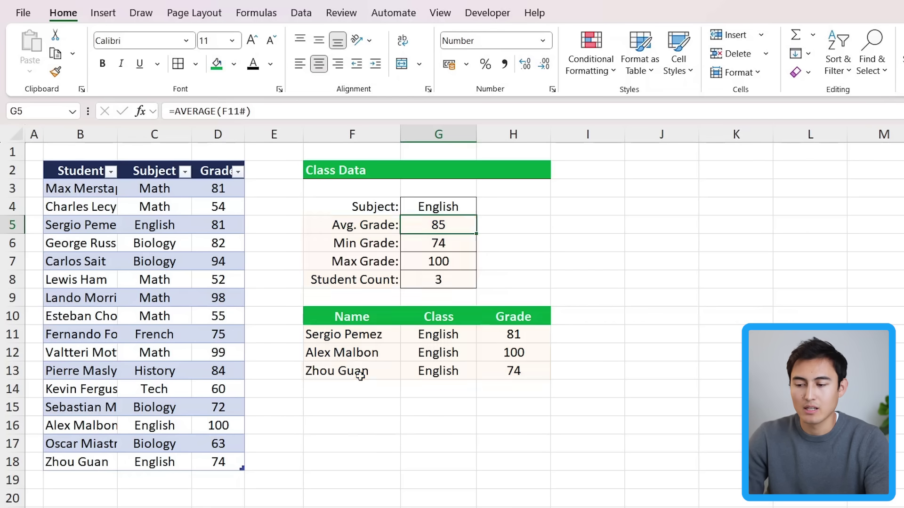
pyautogui.click(437, 204)
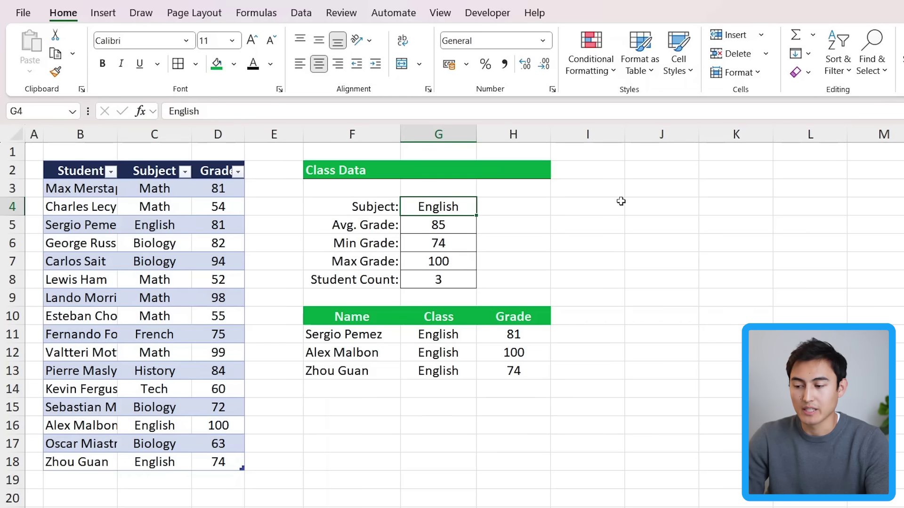
pyautogui.click(654, 175)
# Enter =UNIQUE(Table1[Subject]) in J2, spilling Math, English, Biology, French, History and Tech.
pyautogui.write('=u')
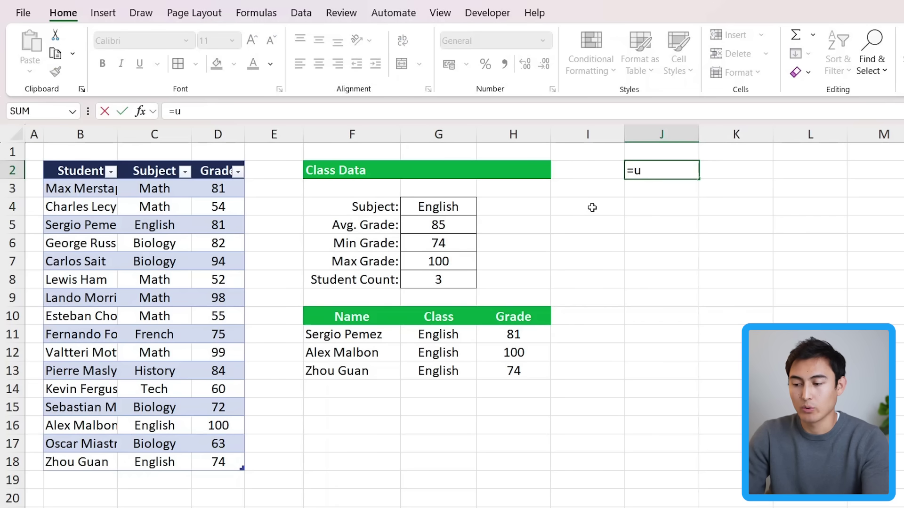
pyautogui.write('nqu')
pyautogui.press('BackSpace')
pyautogui.press('BackSpace')
pyautogui.write('iq')
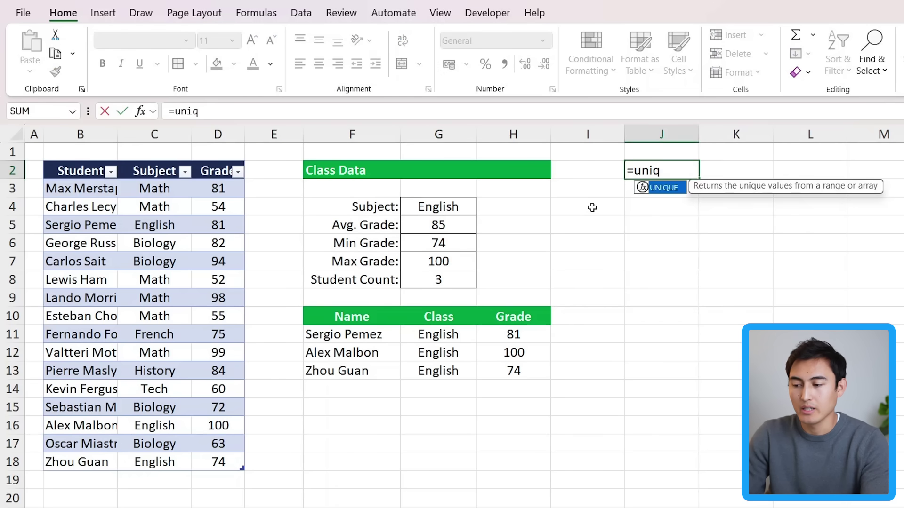
pyautogui.press('Tab')
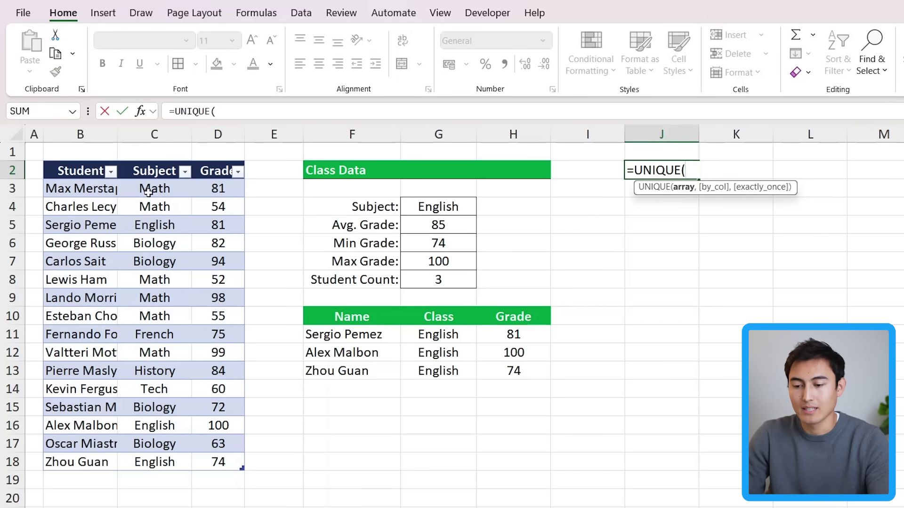
pyautogui.moveTo(149, 193); pyautogui.dragTo(168, 453)
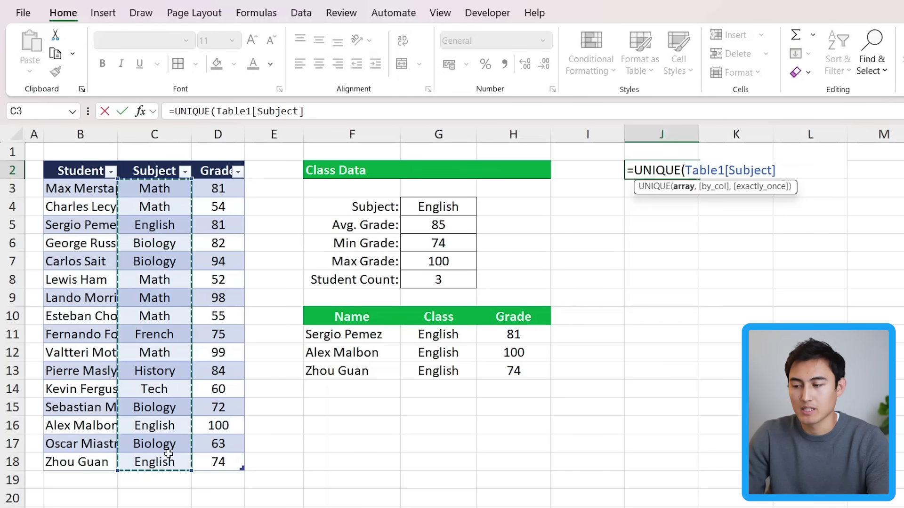
pyautogui.press('Return')
pyautogui.press('Up')
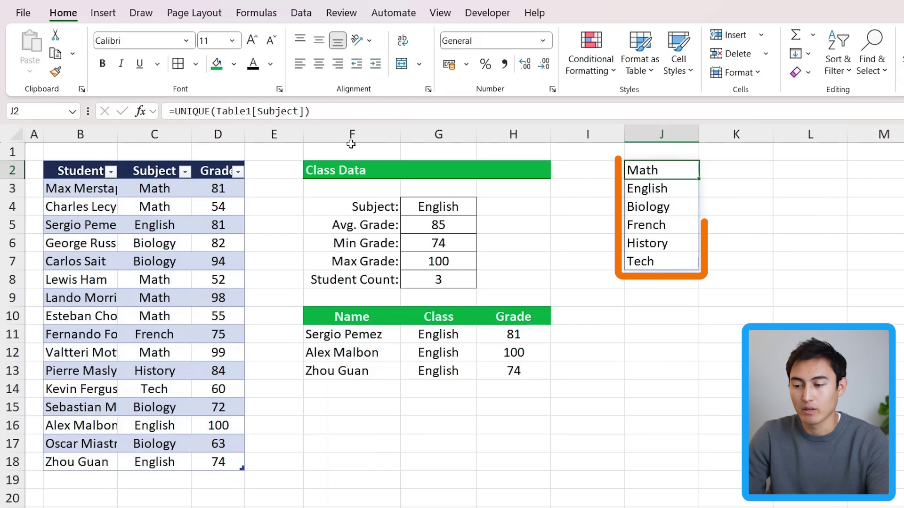
pyautogui.click(423, 206)
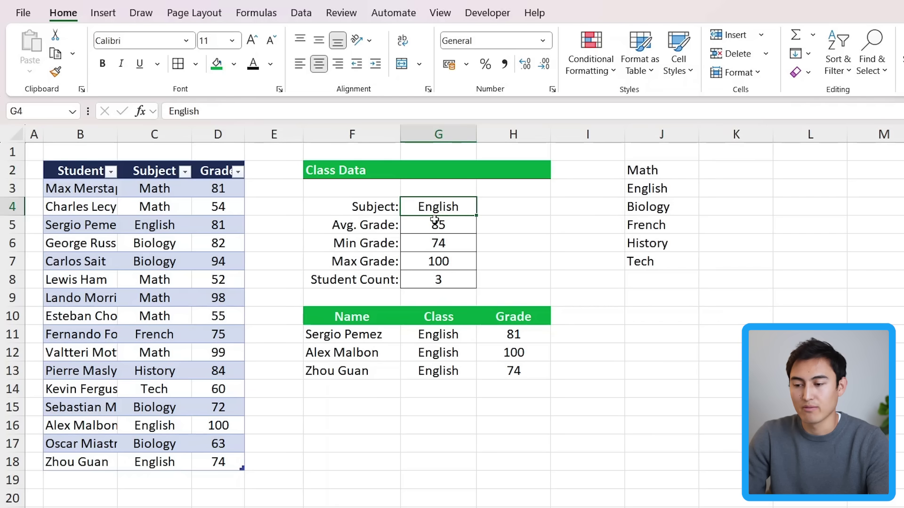
# Add a List data validation to G4 with source =$J$2#.
pyautogui.click(303, 12)
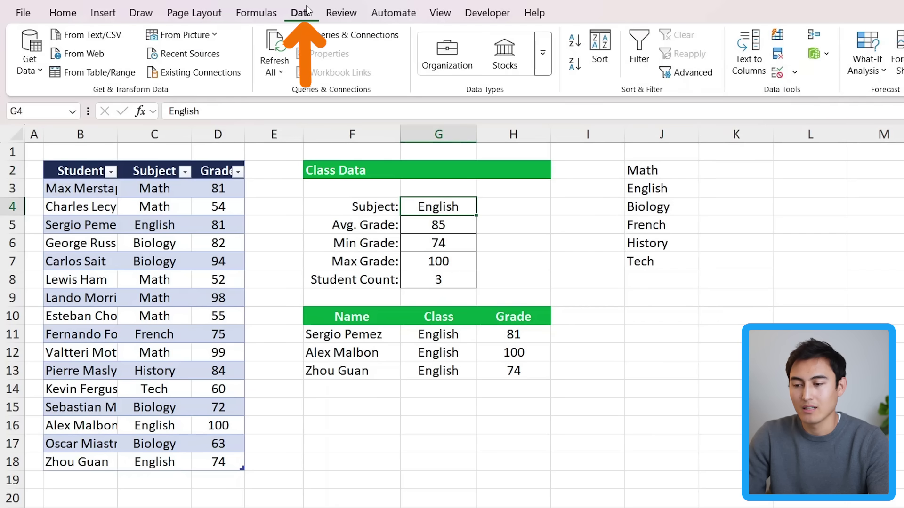
pyautogui.click(778, 74)
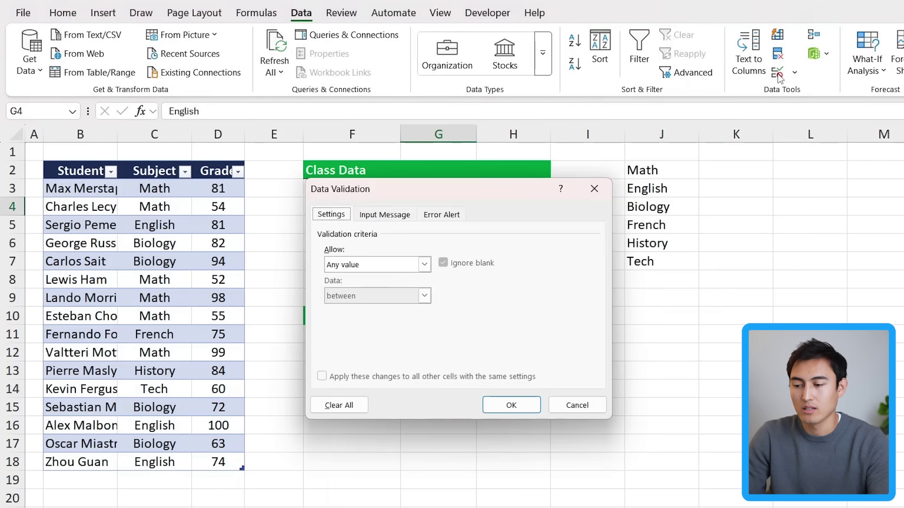
pyautogui.click(379, 265)
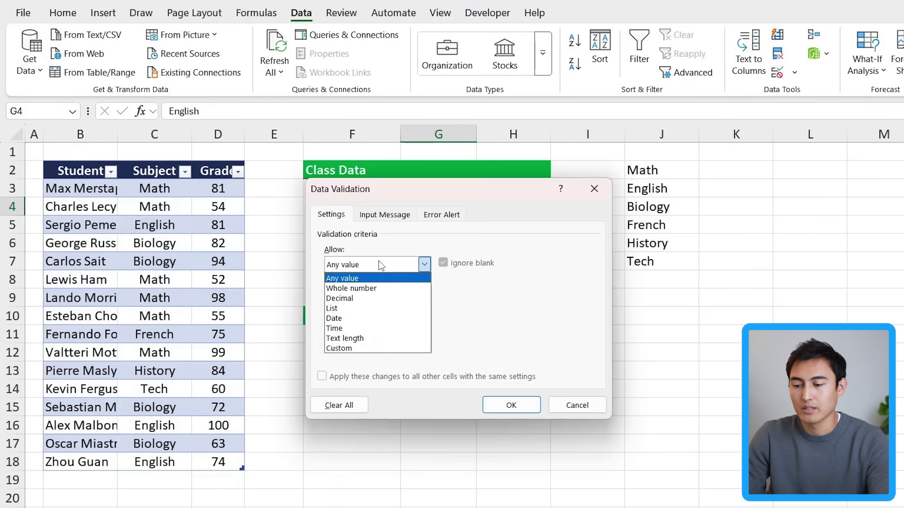
pyautogui.click(331, 308)
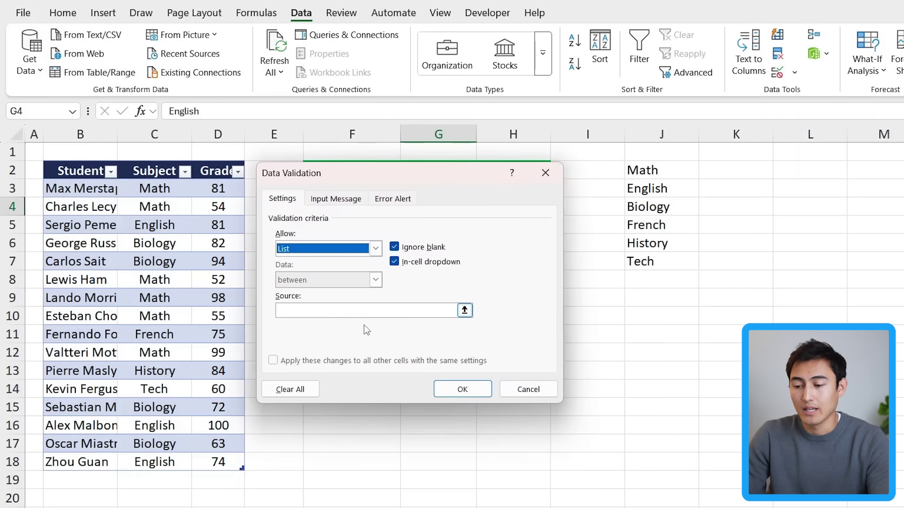
pyautogui.click(337, 313)
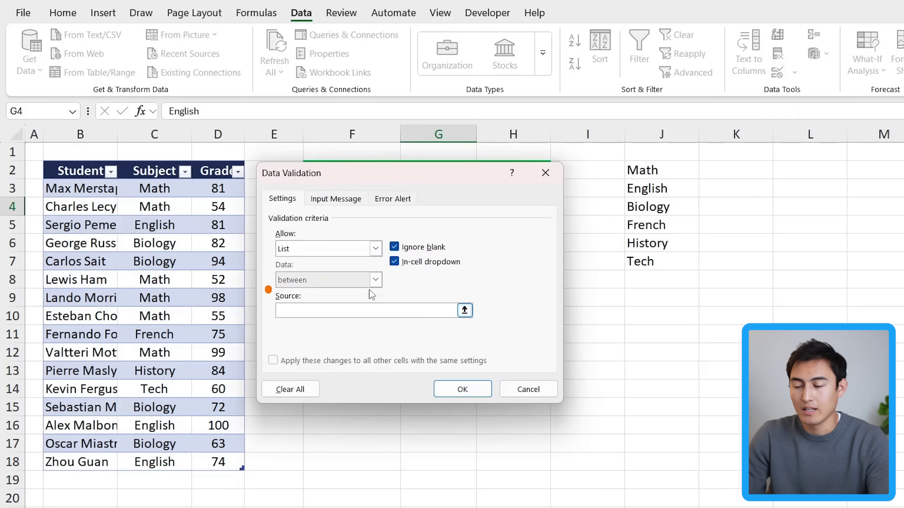
pyautogui.moveTo(649, 170); pyautogui.dragTo(657, 262)
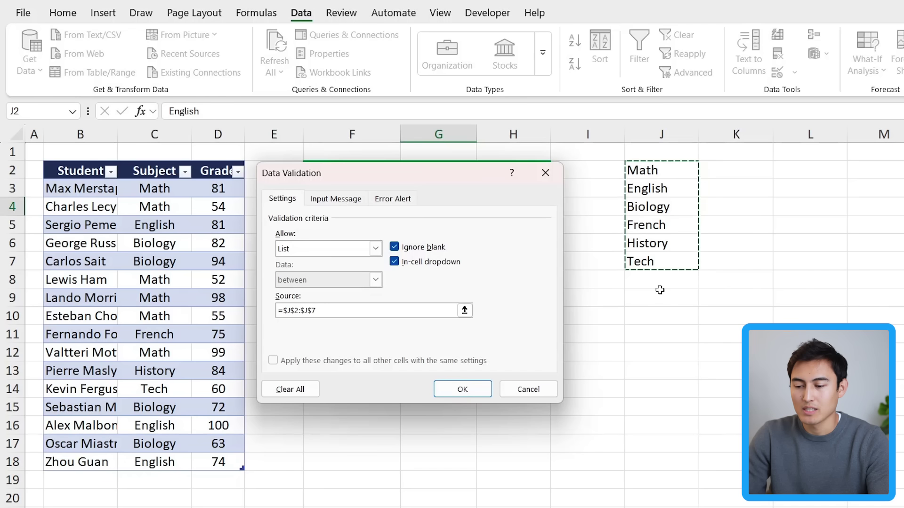
pyautogui.press('BackSpace')
pyautogui.press('BackSpace')
pyautogui.press('BackSpace')
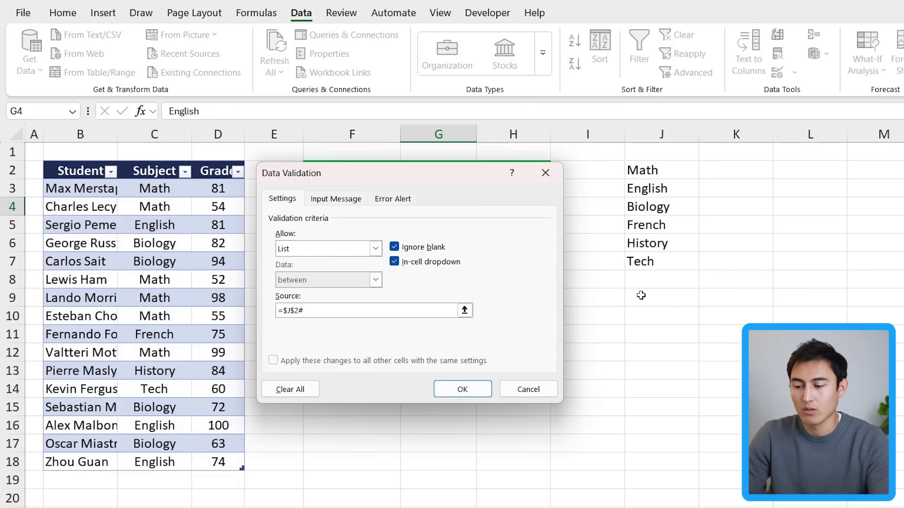
pyautogui.press('Return')
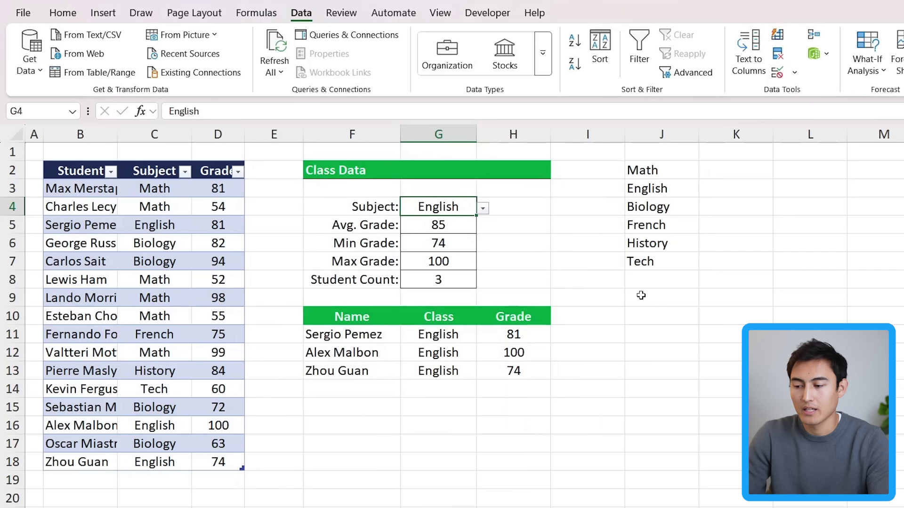
# Pick History in the G4 dropdown, set the last student's subject to Spanish, then choose Spanish.
pyautogui.click(483, 210)
pyautogui.click(448, 272)
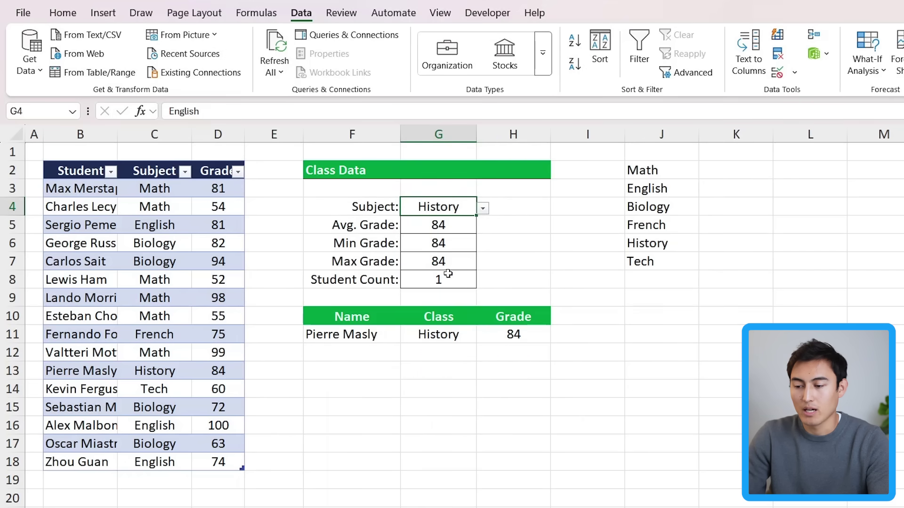
pyautogui.click(131, 460)
pyautogui.write('Span')
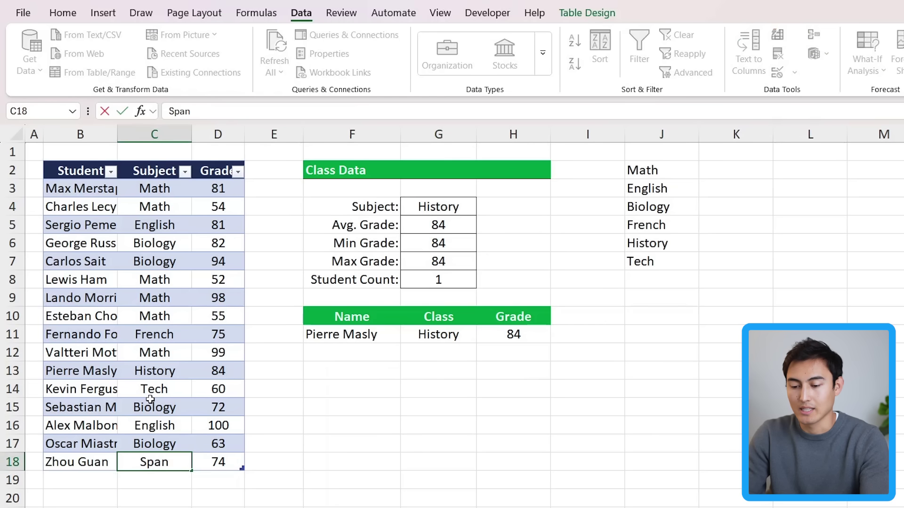
pyautogui.write('ish')
pyautogui.press('Return')
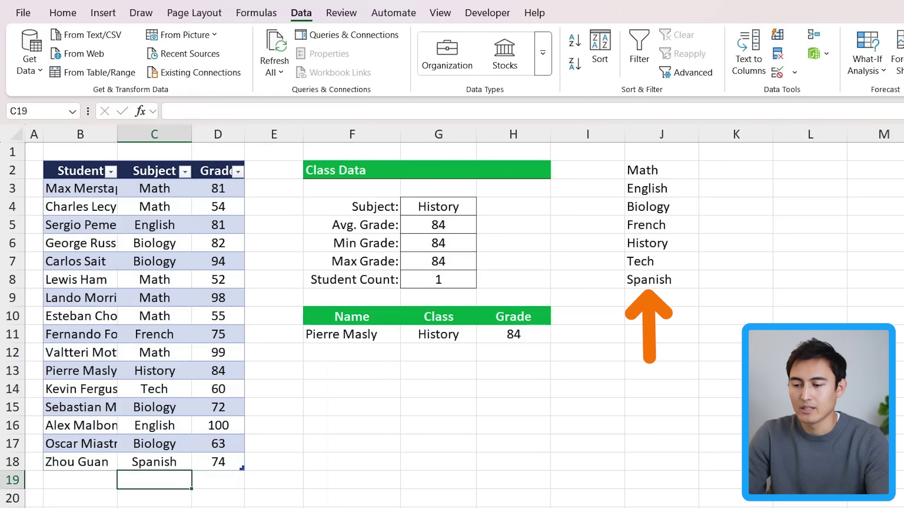
pyautogui.click(419, 208)
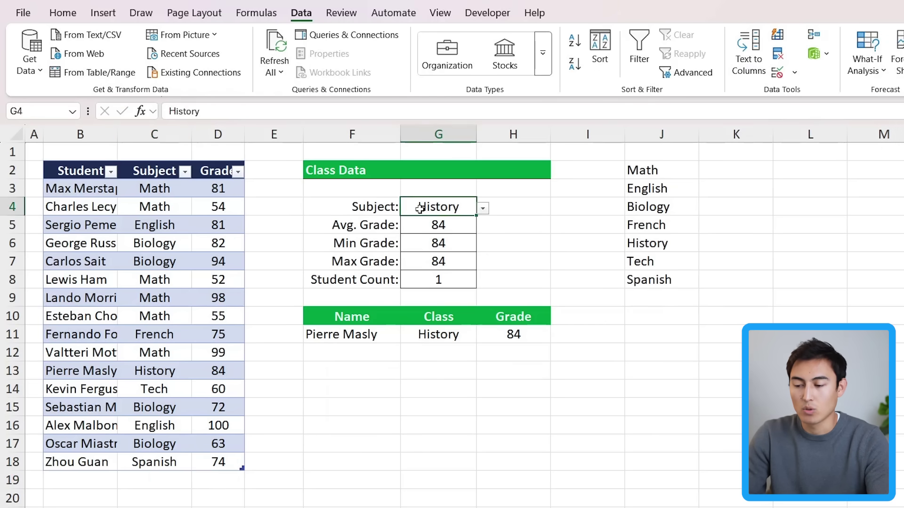
pyautogui.click(483, 209)
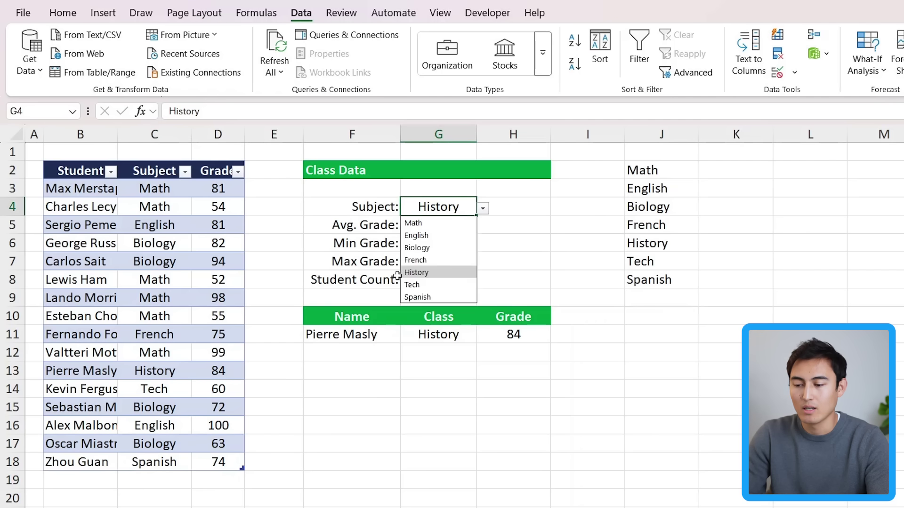
pyautogui.click(423, 298)
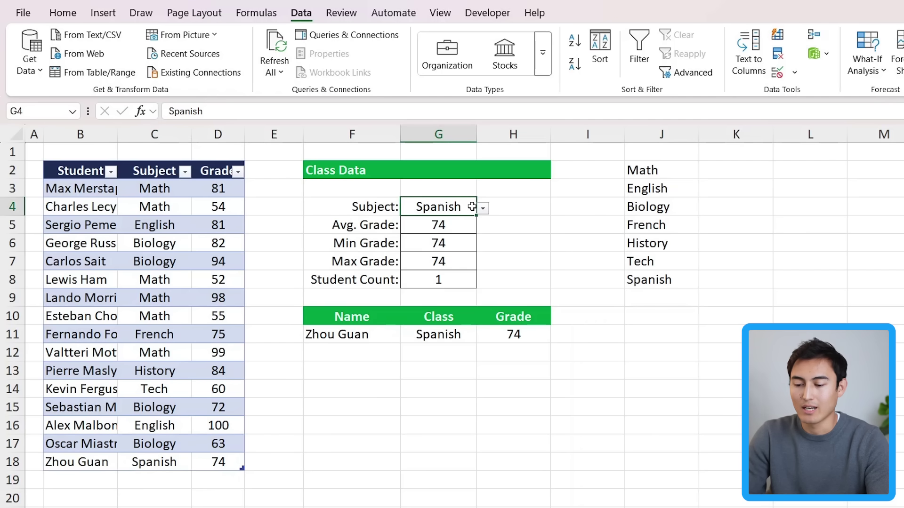
# Select the whole spilled subject list from J2 down through Spanish.
pyautogui.click(646, 173)
pyautogui.hotkey('shift', 'Down')
pyautogui.hotkey('shift', 'Down')
pyautogui.hotkey('shift', 'Down')
pyautogui.hotkey('shift', 'Down')
pyautogui.hotkey('shift', 'Down')
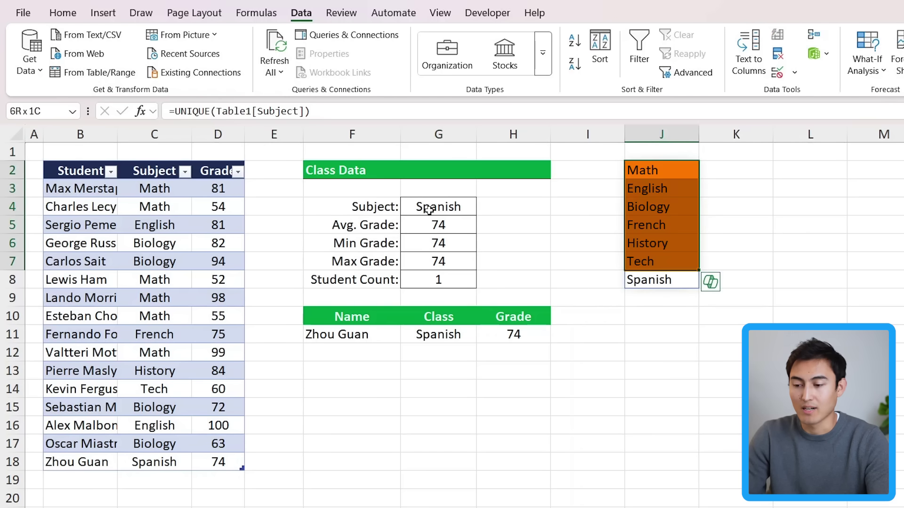
pyautogui.hotkey('shift', 'Down')
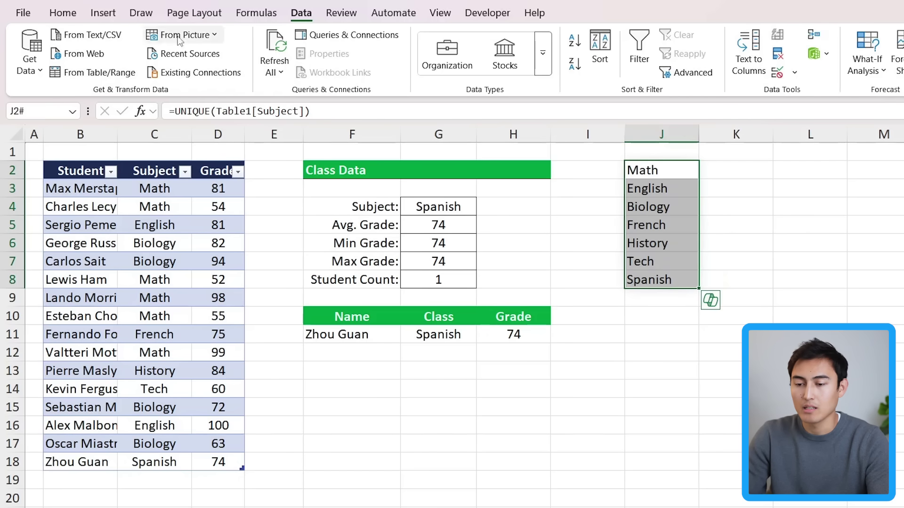
# Set the spilled subject list J2:J8 to White font colour to hide it.
pyautogui.click(61, 15)
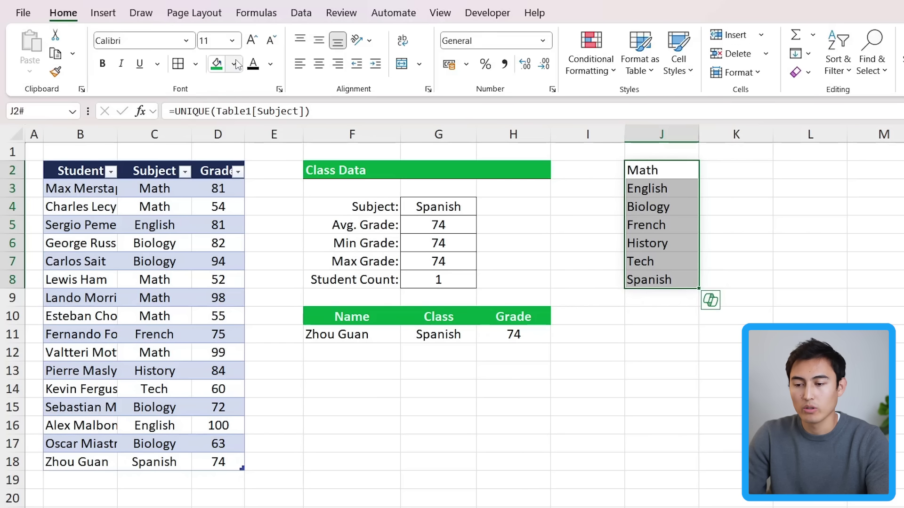
pyautogui.click(270, 64)
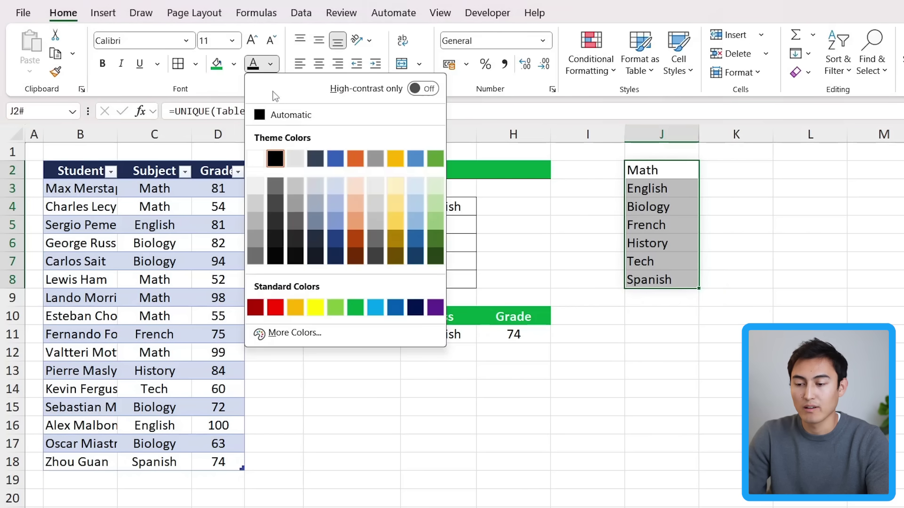
pyautogui.click(255, 159)
pyautogui.click(767, 325)
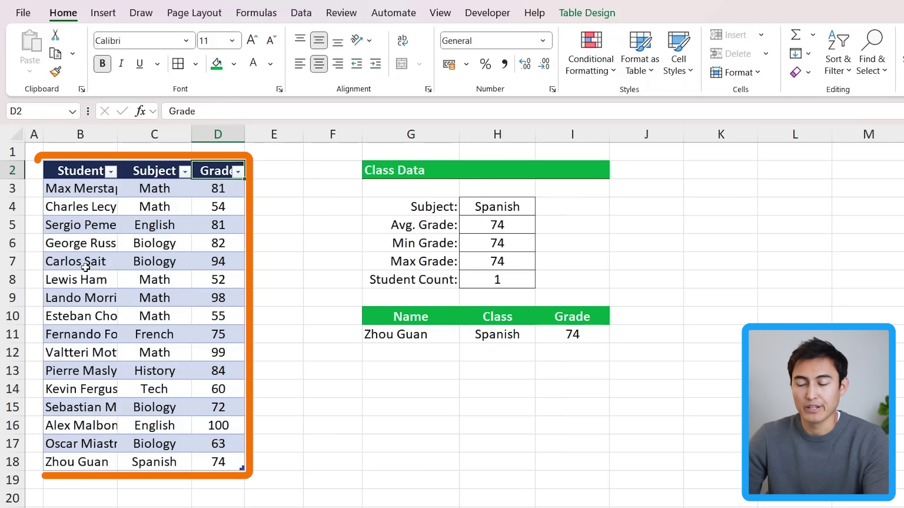
# Enter =[Grade]+10 in E3 using the whole Grade column, yielding #SPILL! errors.
pyautogui.press('Down')
pyautogui.press('Right')
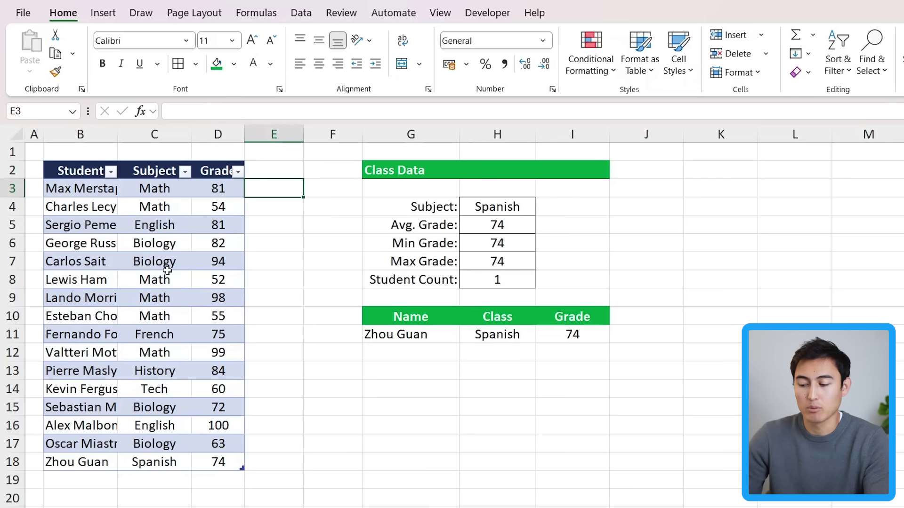
pyautogui.write('=')
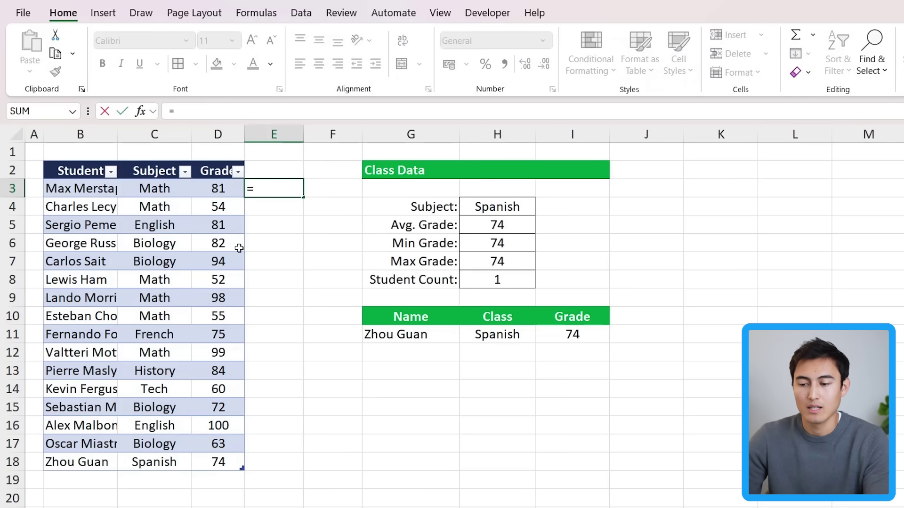
pyautogui.press('Left')
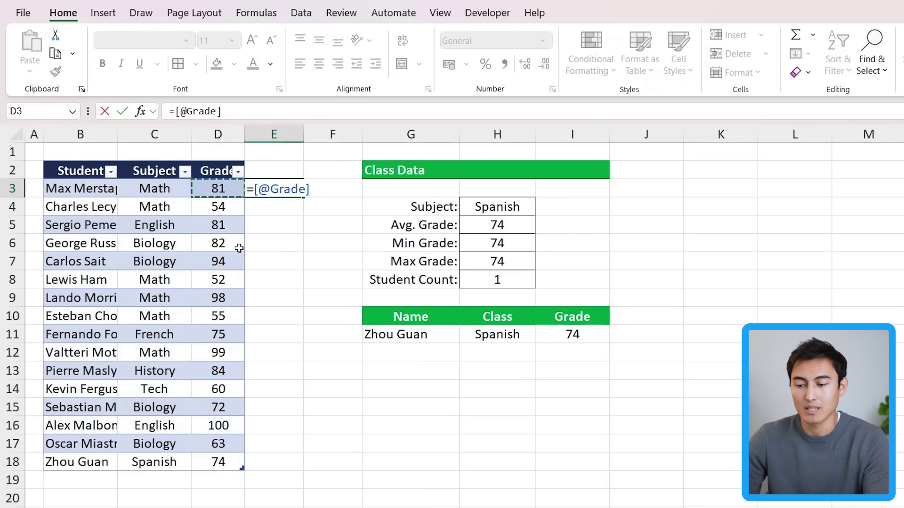
pyautogui.hotkey('ctrl', 'shift', 'Down')
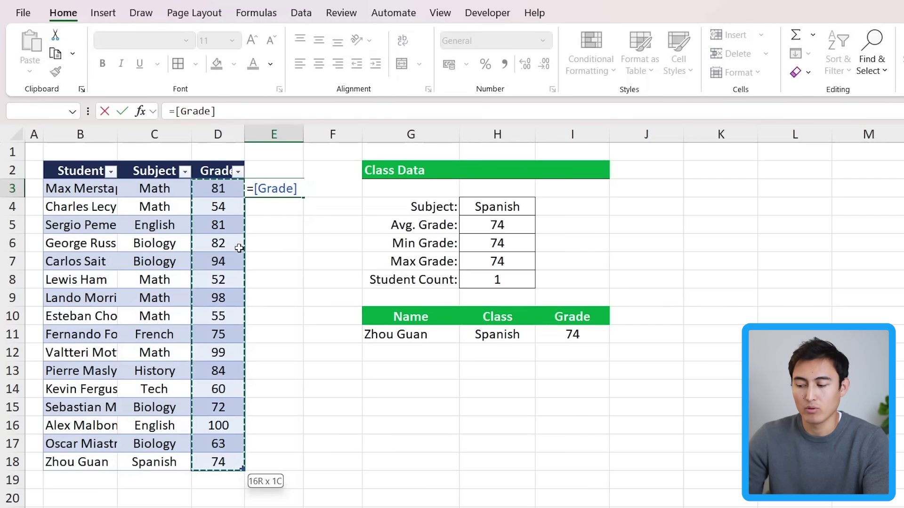
pyautogui.write('+10')
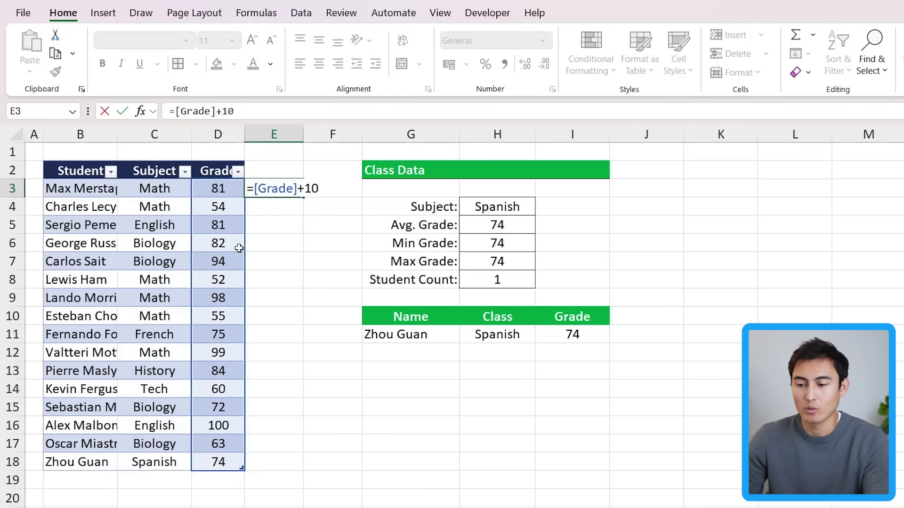
pyautogui.press('Return')
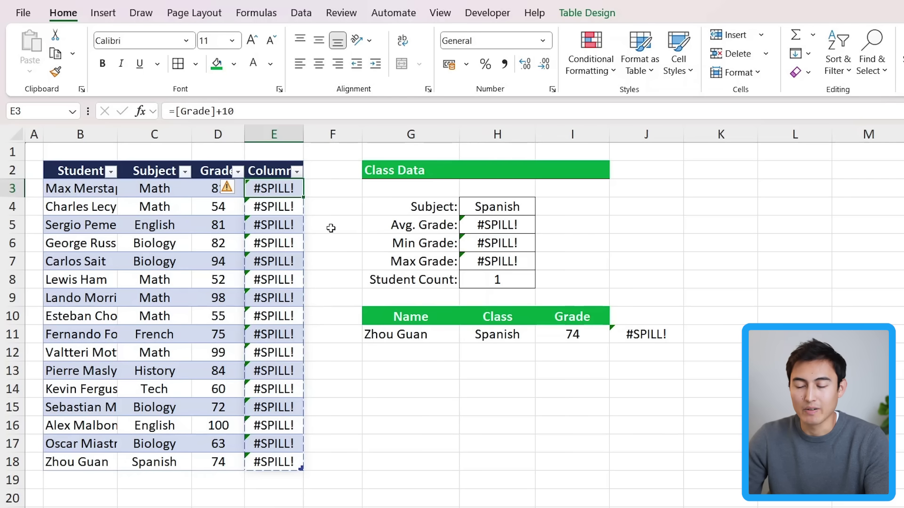
pyautogui.hotkey('ctrl', 'shift', 'Down')
pyautogui.press('Delete')
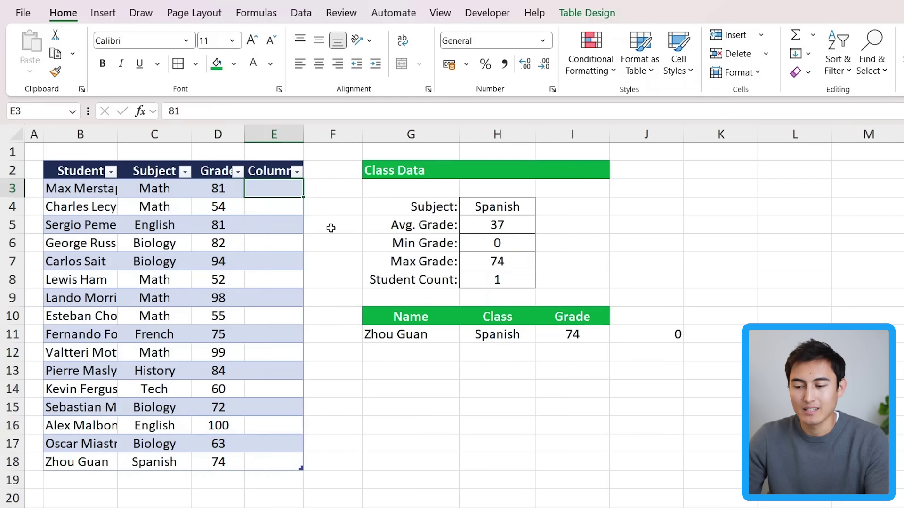
pyautogui.write('=')
pyautogui.press('Left')
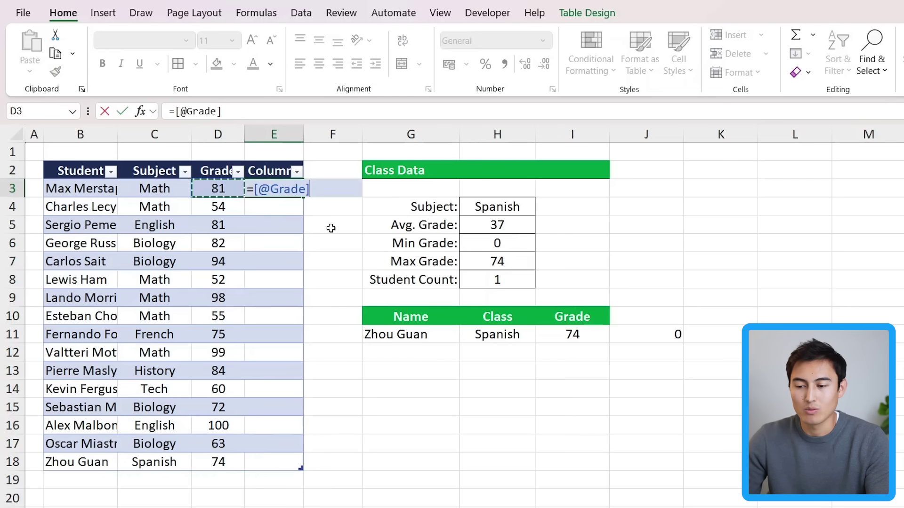
pyautogui.write('+10')
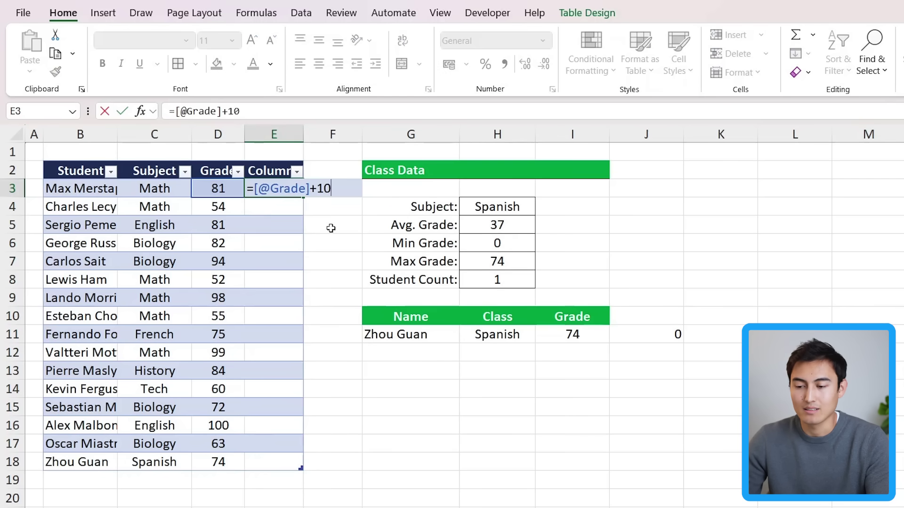
pyautogui.press('Return')
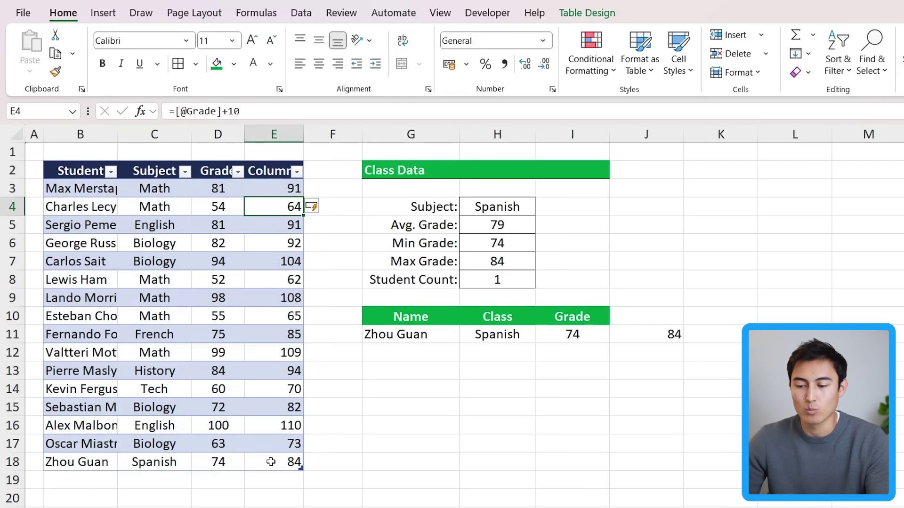
# Clear E3:E18, try =UNIQUE([Subject]) in E3, then select the whole of column E.
pyautogui.moveTo(273, 188); pyautogui.dragTo(270, 462)
pyautogui.press('Delete')
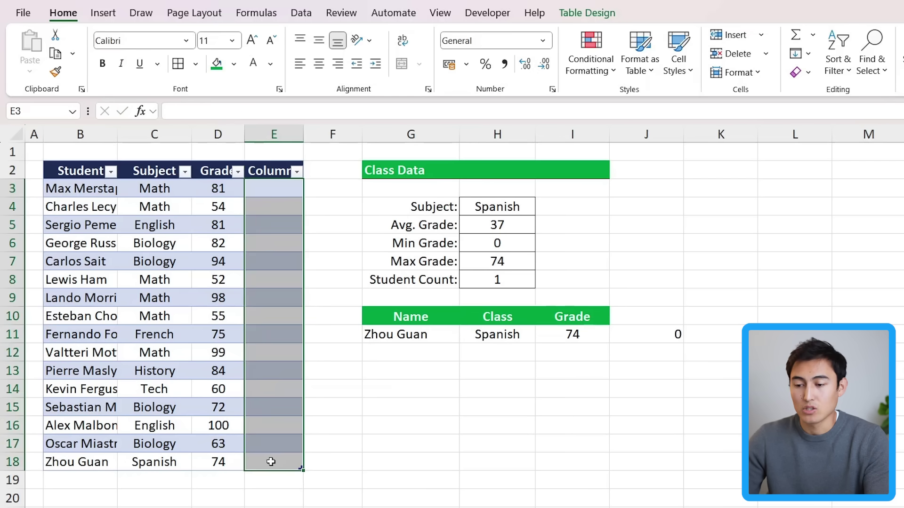
pyautogui.press('Left')
pyautogui.press('Right')
pyautogui.write('=uniq')
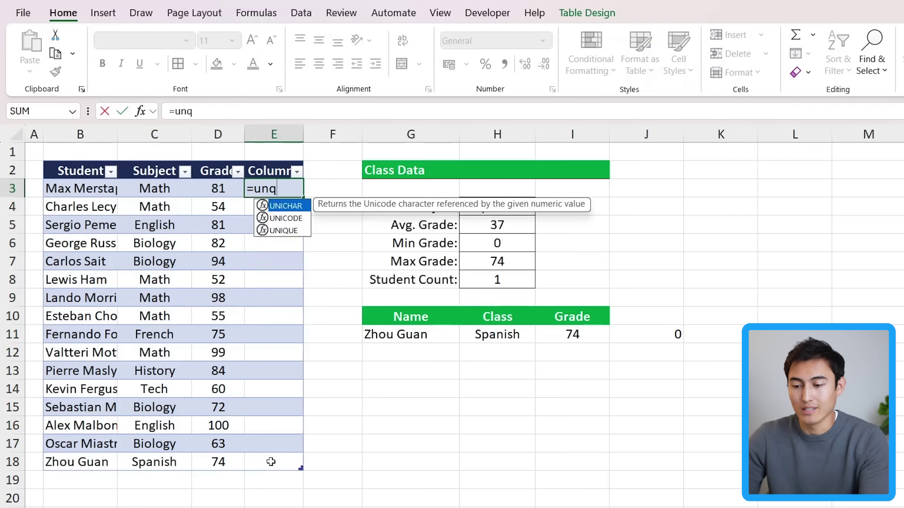
pyautogui.press('Tab')
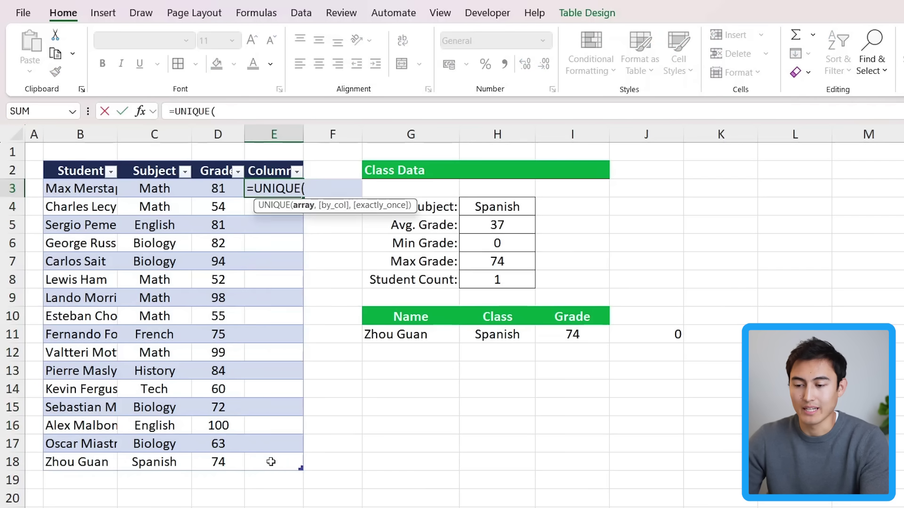
pyautogui.press('Left')
pyautogui.press('Left')
pyautogui.hotkey('ctrl', 'shift', 'Down')
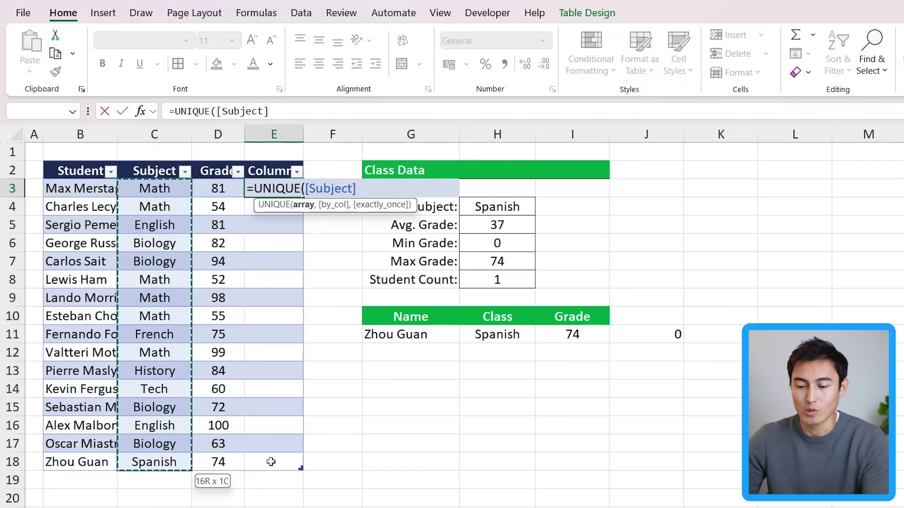
pyautogui.press('Return')
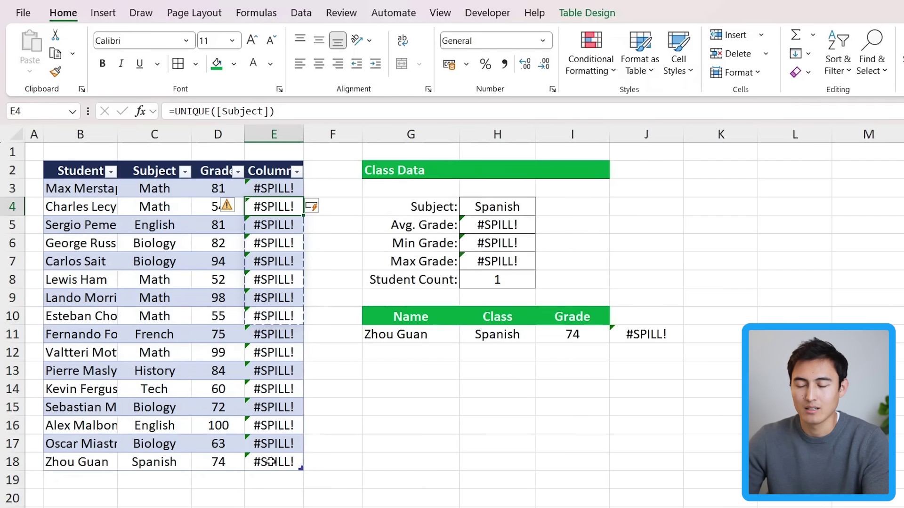
pyautogui.hotkey('ctrl', 'space')
pyautogui.hotkey('ctrl', '-')
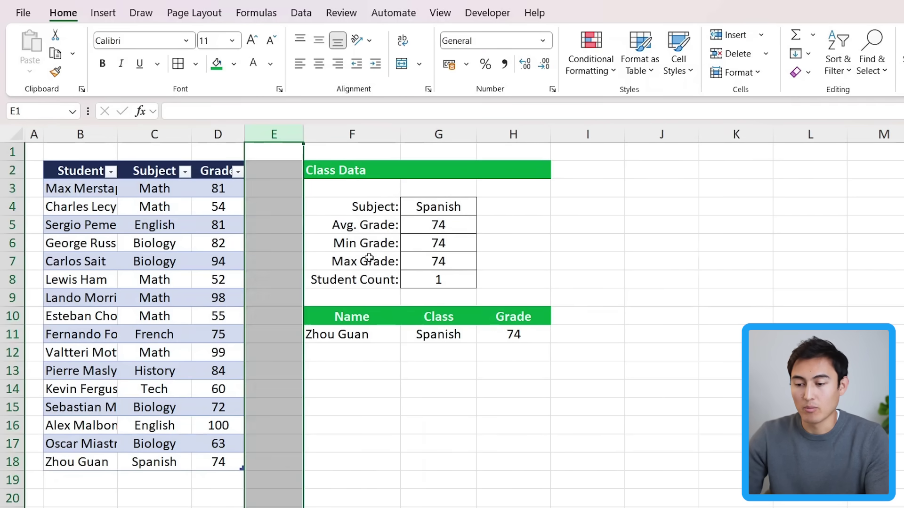
pyautogui.press('Left')
pyautogui.click(138, 241)
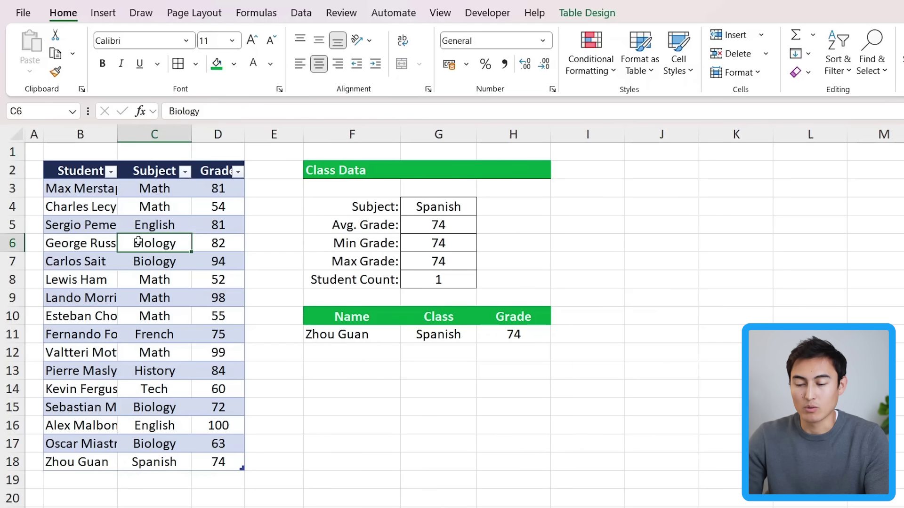
pyautogui.click(373, 343)
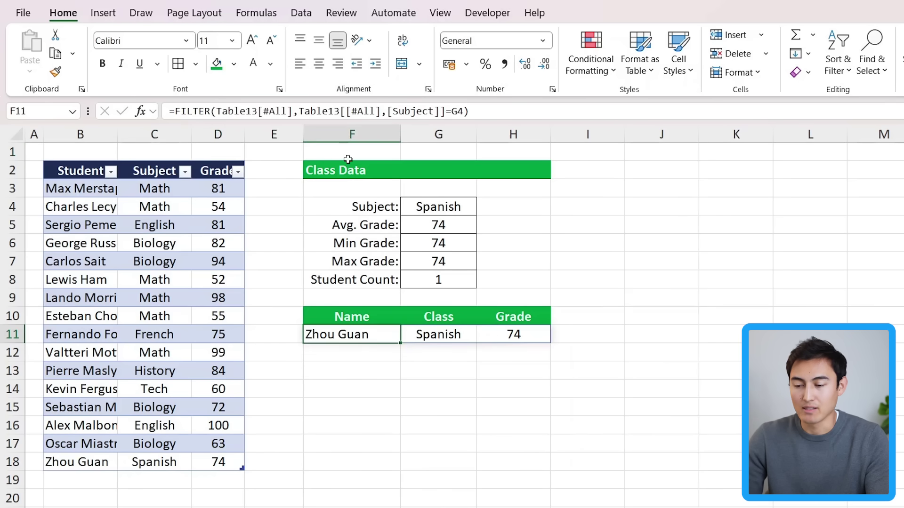
pyautogui.click(450, 226)
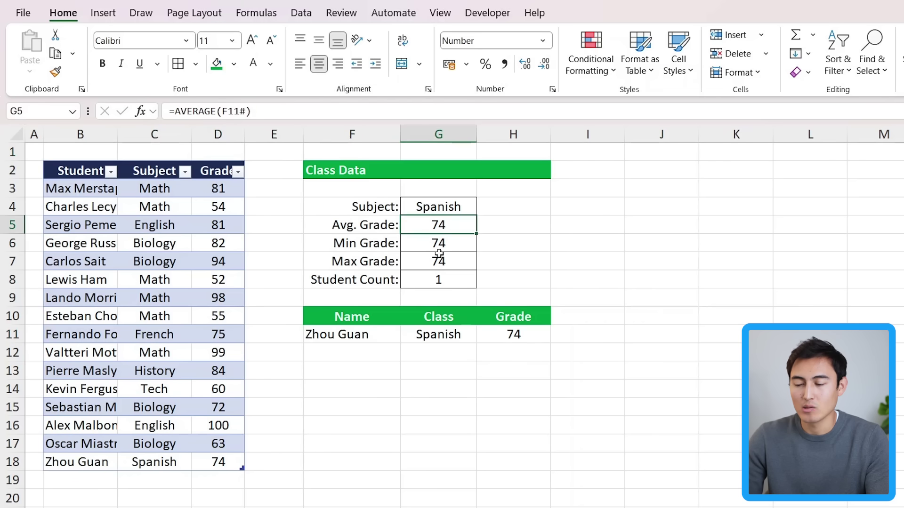
pyautogui.press('Down')
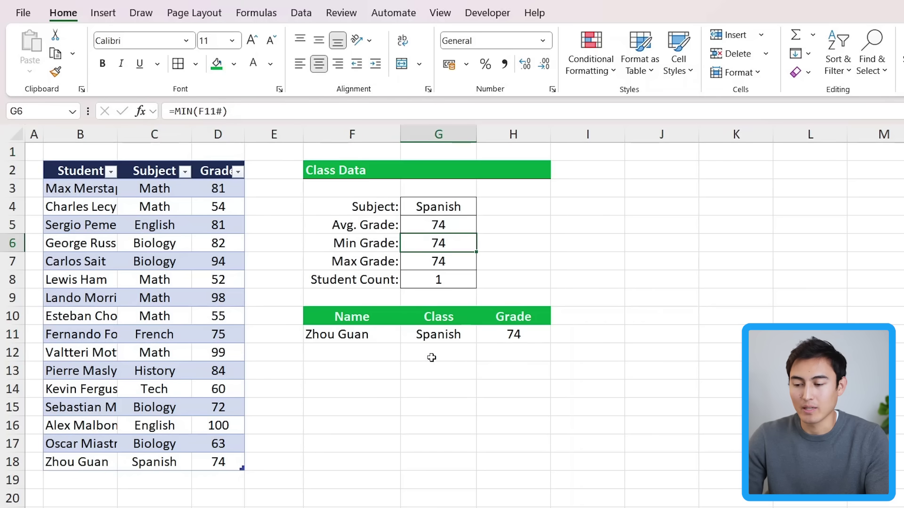